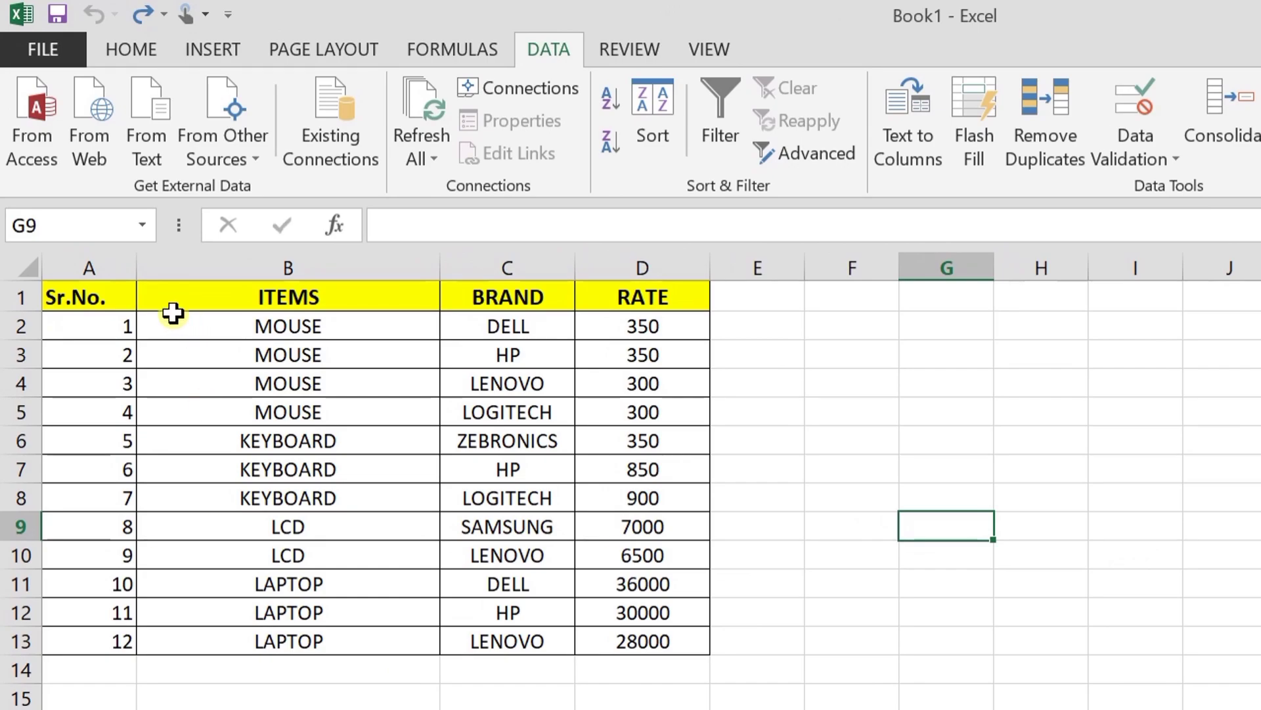
# Examine the item, brand and rate entries of the mouse, keyboard, LCD and laptop rows in the table.
pyautogui.click(173, 314)
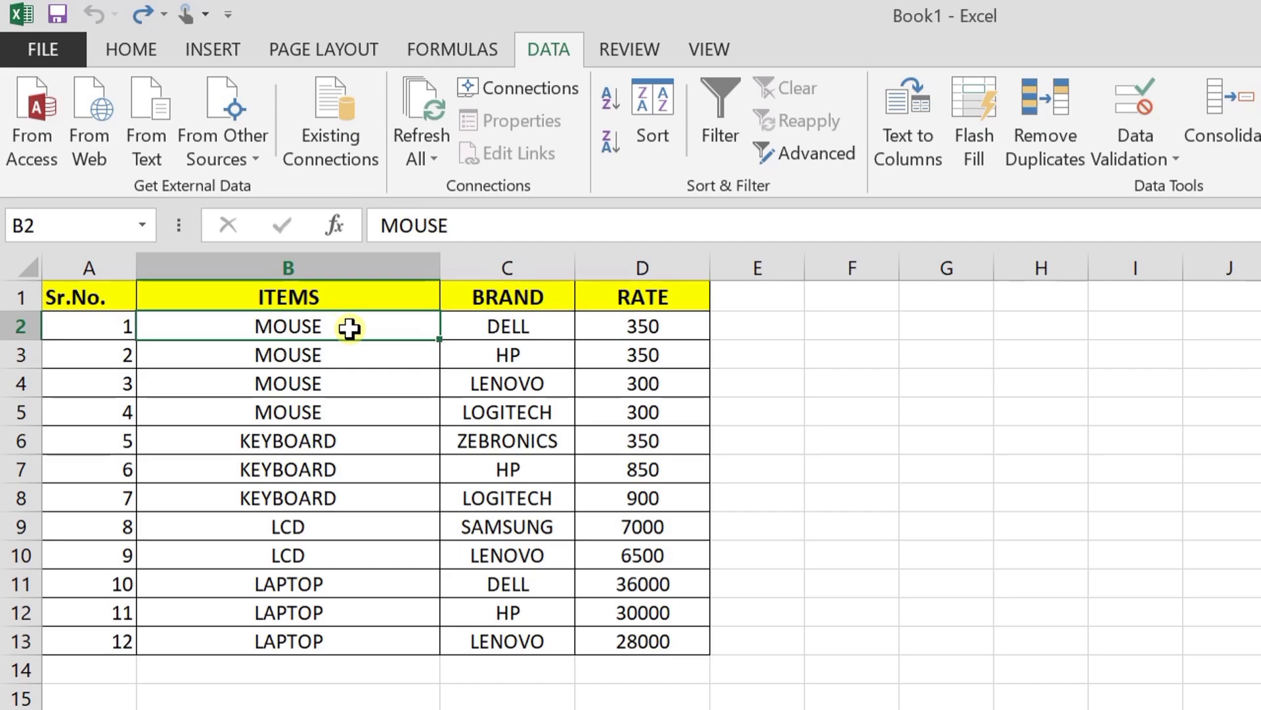
pyautogui.click(498, 321)
pyautogui.click(498, 384)
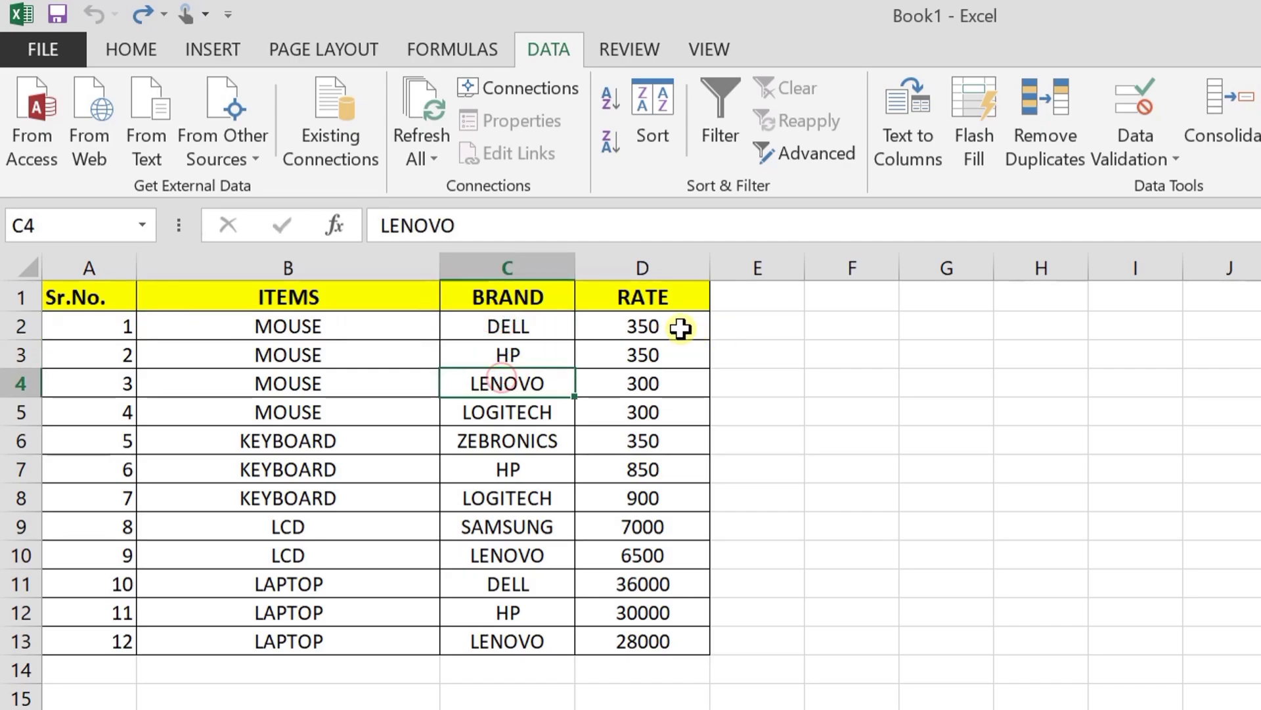
pyautogui.click(668, 325)
pyautogui.click(666, 356)
pyautogui.click(665, 406)
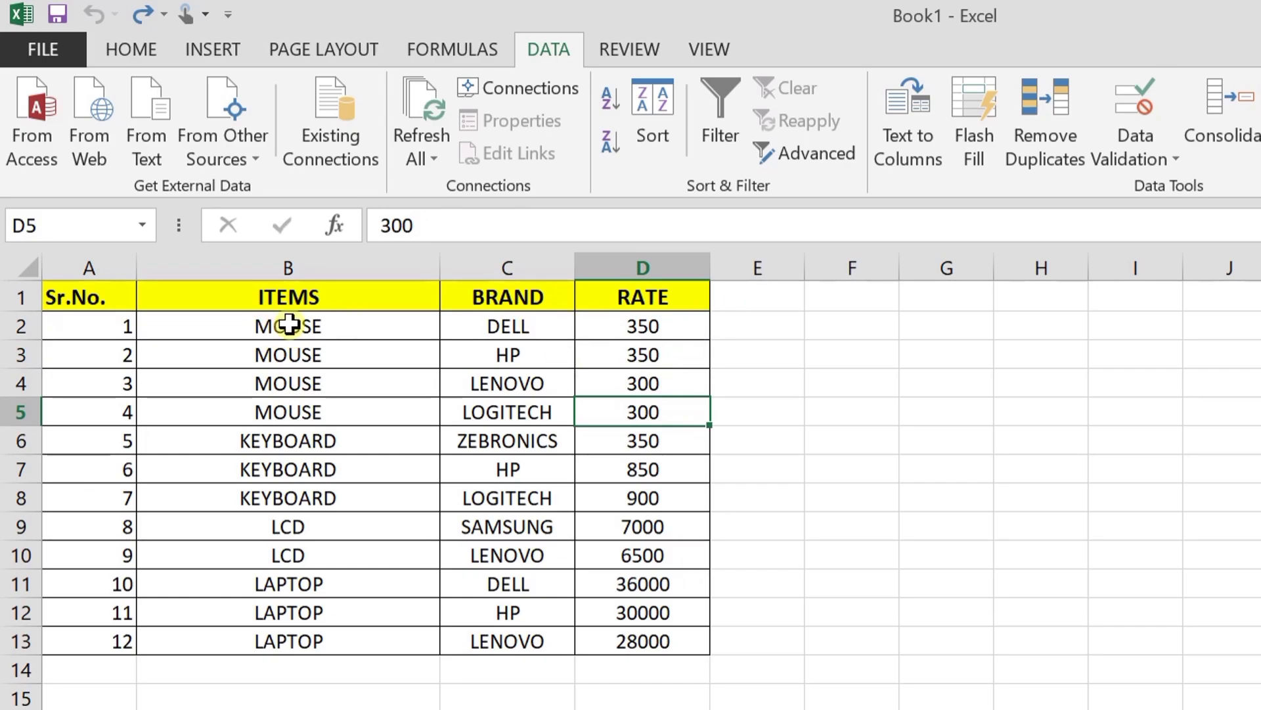
pyautogui.moveTo(289, 325); pyautogui.dragTo(293, 408)
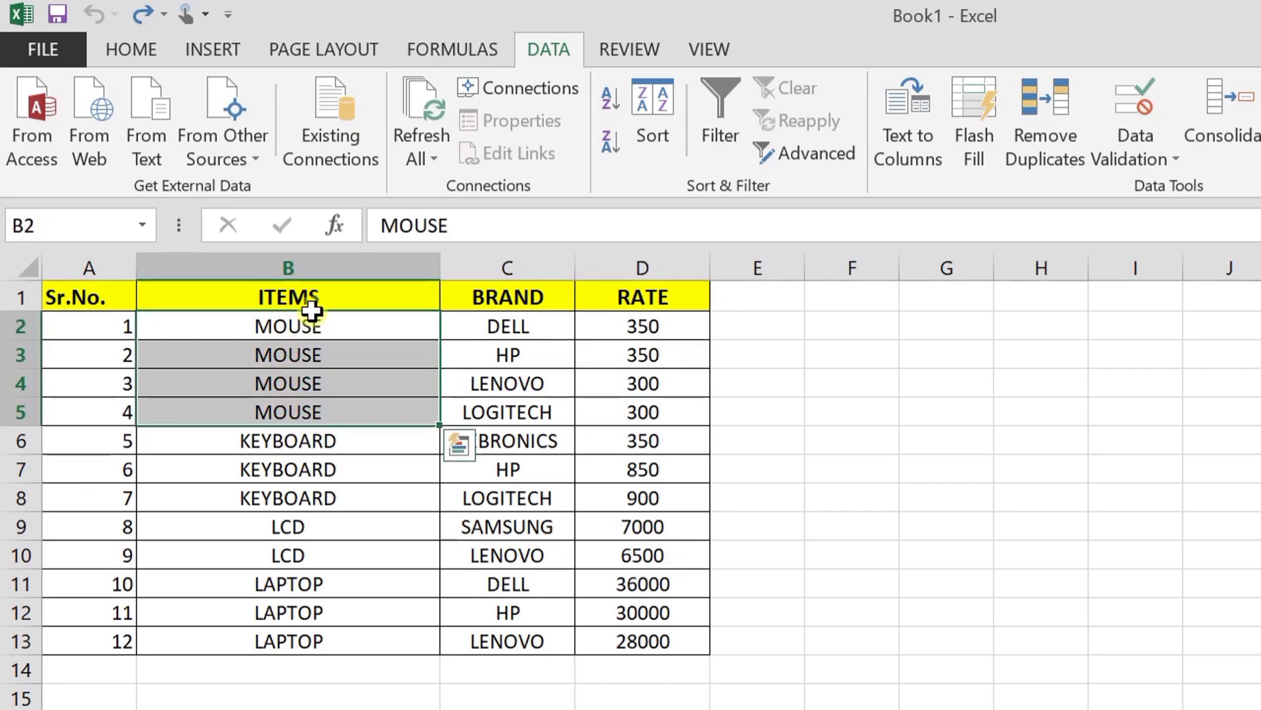
pyautogui.click(517, 325)
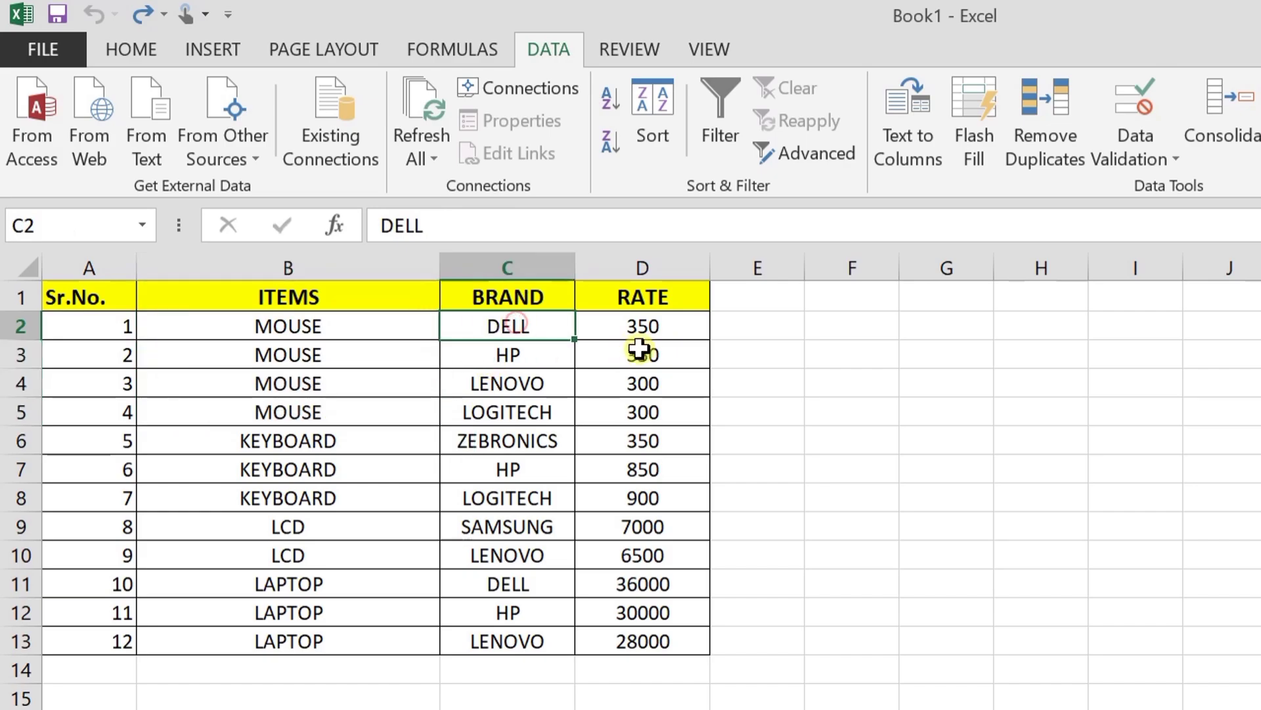
pyautogui.click(647, 326)
pyautogui.click(662, 391)
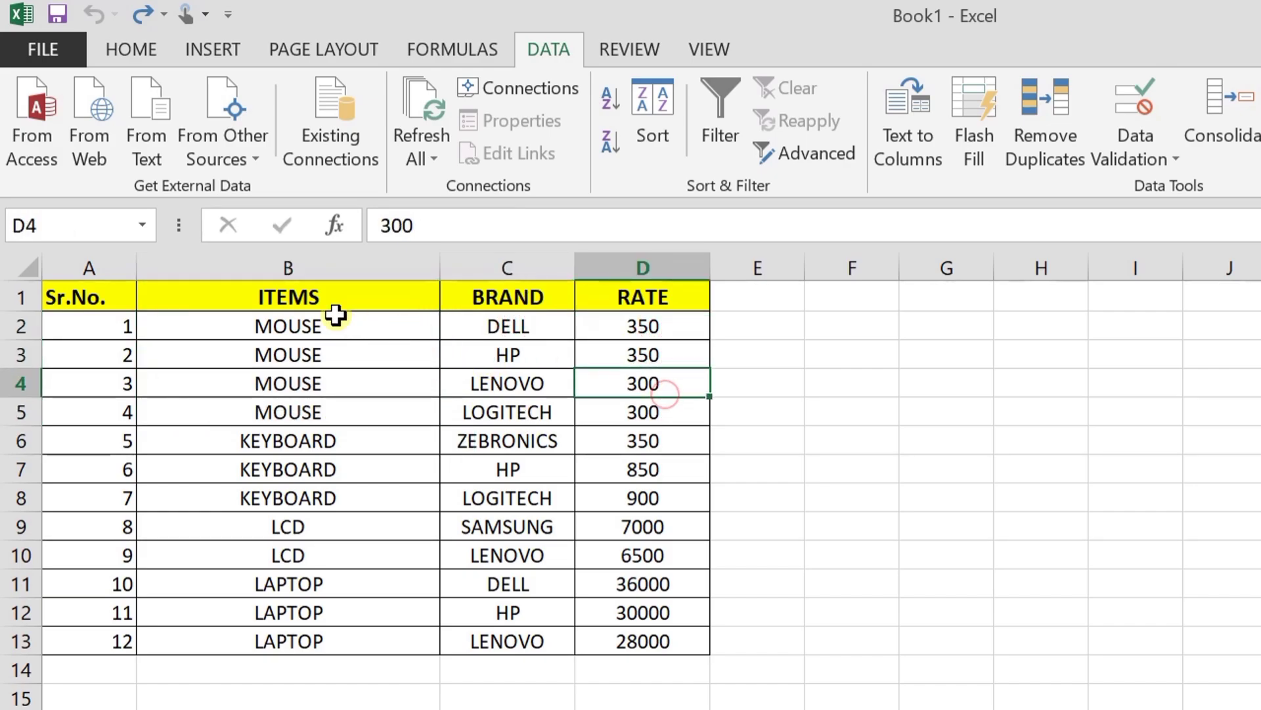
pyautogui.moveTo(333, 329); pyautogui.dragTo(333, 401)
pyautogui.moveTo(353, 442); pyautogui.dragTo(344, 499)
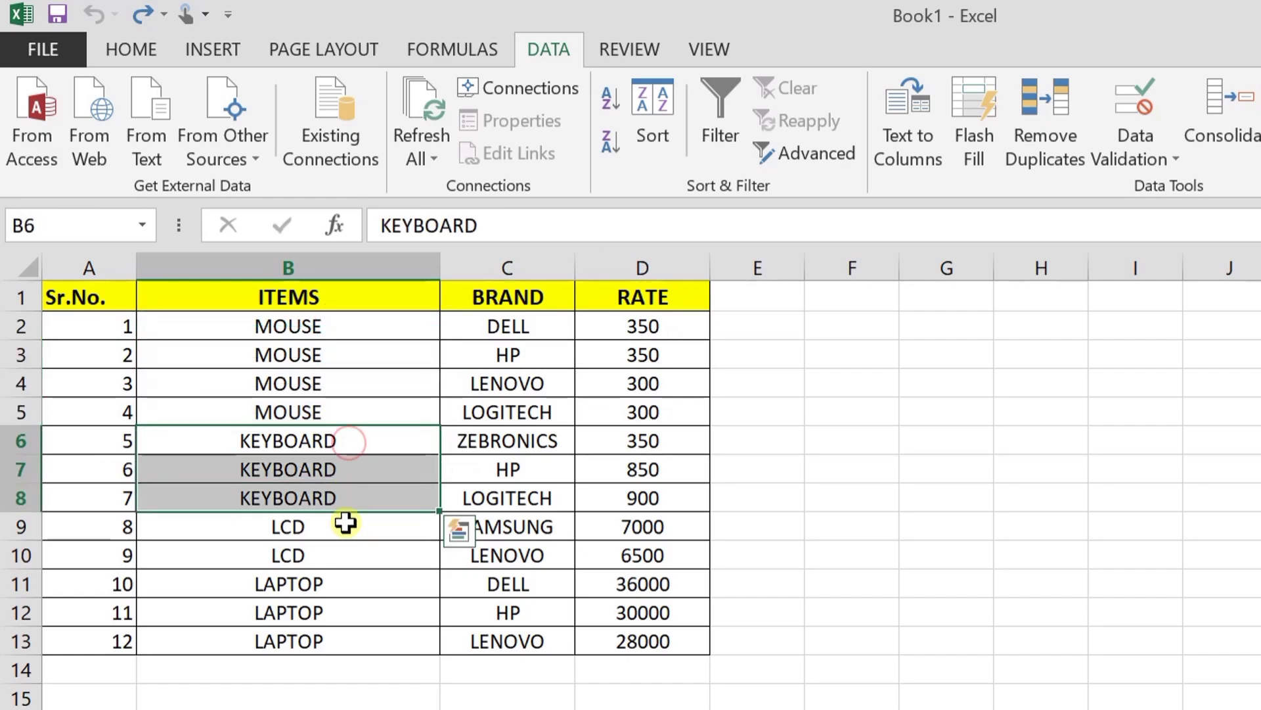
pyautogui.click(343, 519)
pyautogui.moveTo(313, 584); pyautogui.dragTo(310, 638)
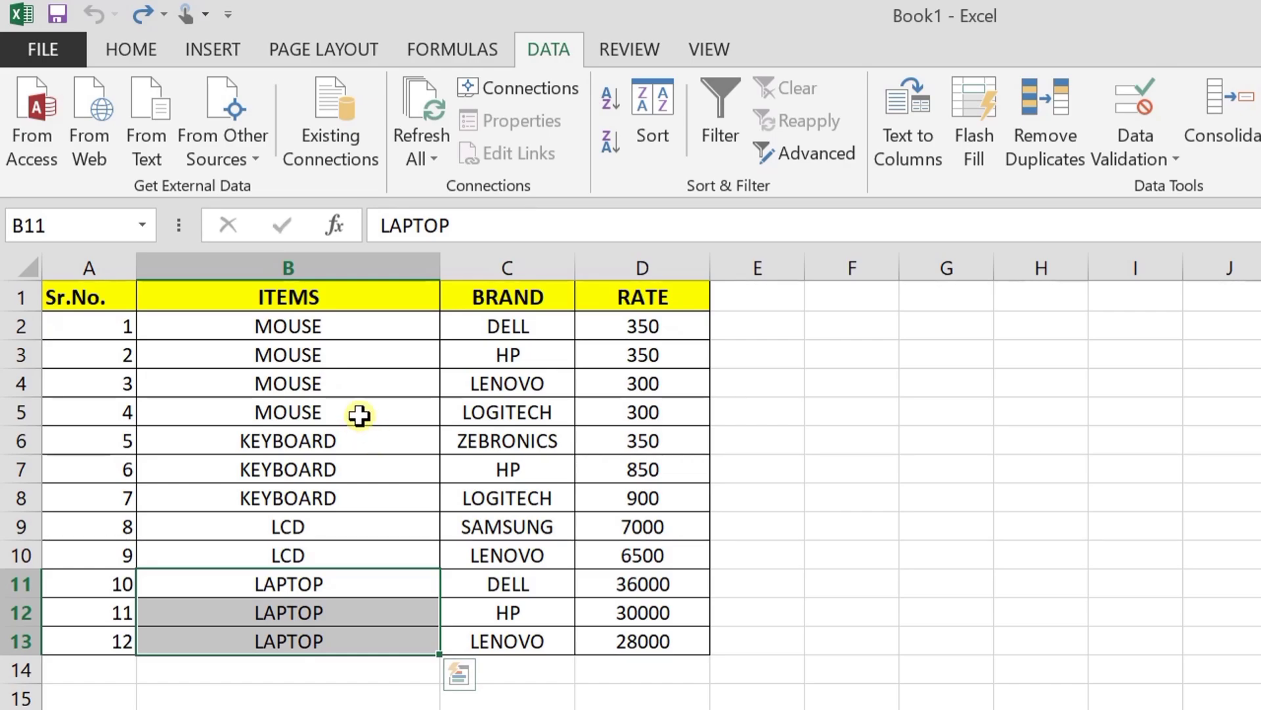
pyautogui.moveTo(333, 443); pyautogui.dragTo(325, 498)
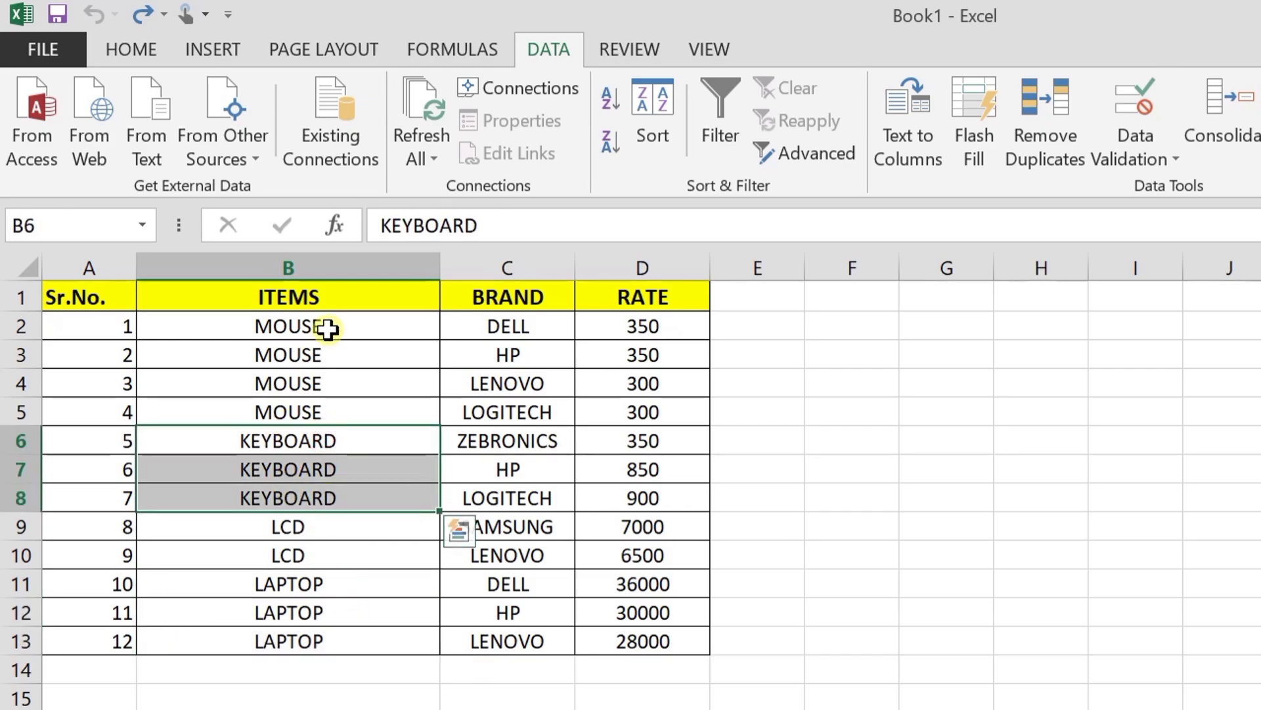
pyautogui.moveTo(327, 326); pyautogui.dragTo(326, 418)
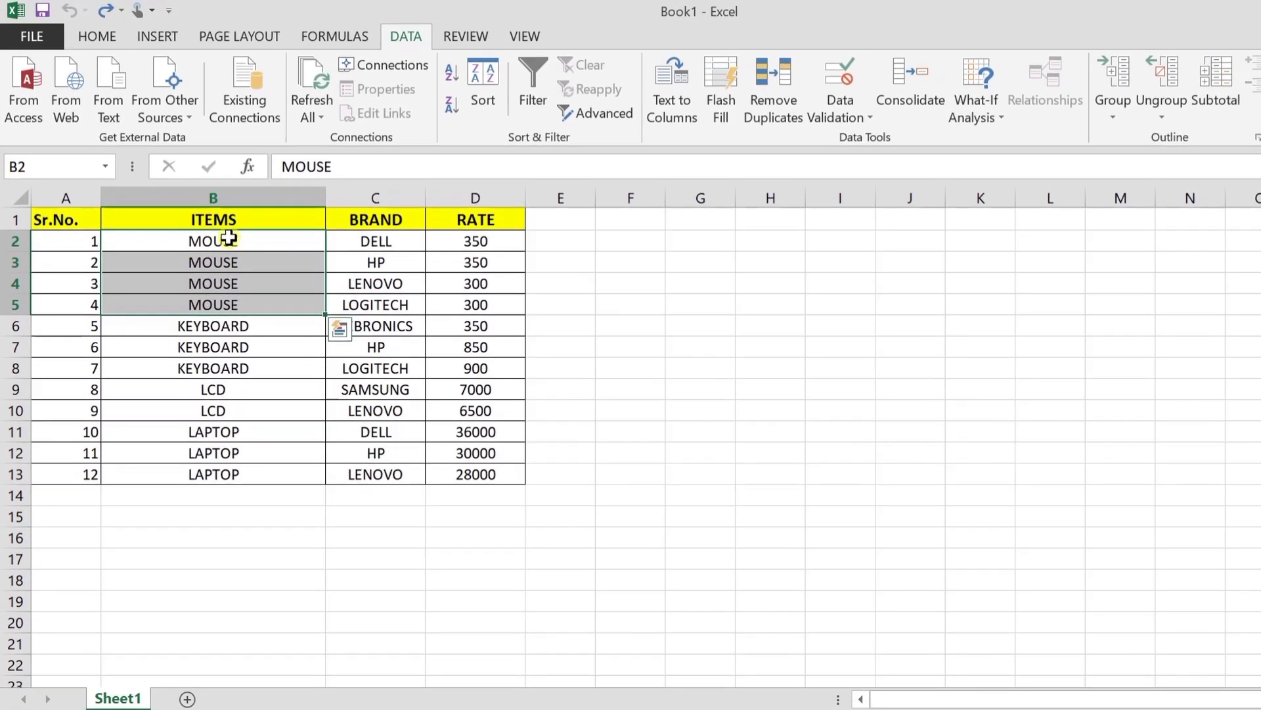
# Group the four MOUSE entries in rows 2 to 5 by rows.
pyautogui.click(313, 325)
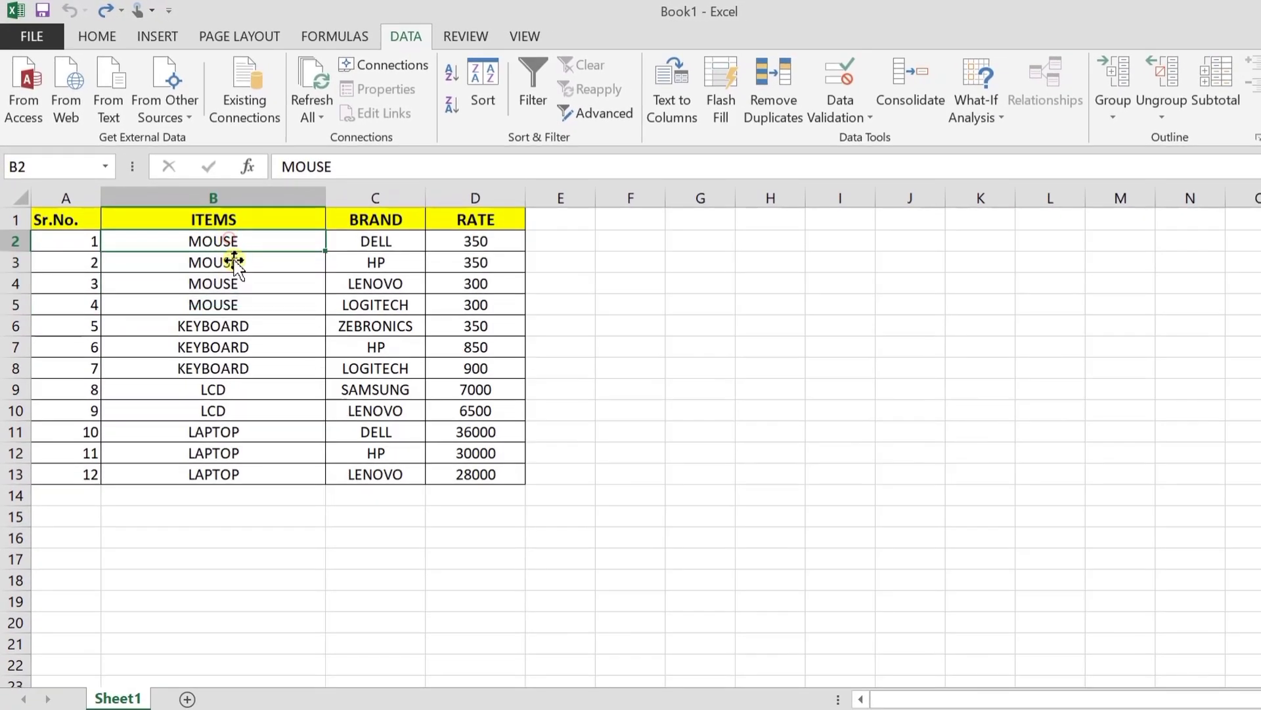
pyautogui.moveTo(230, 241); pyautogui.dragTo(231, 303)
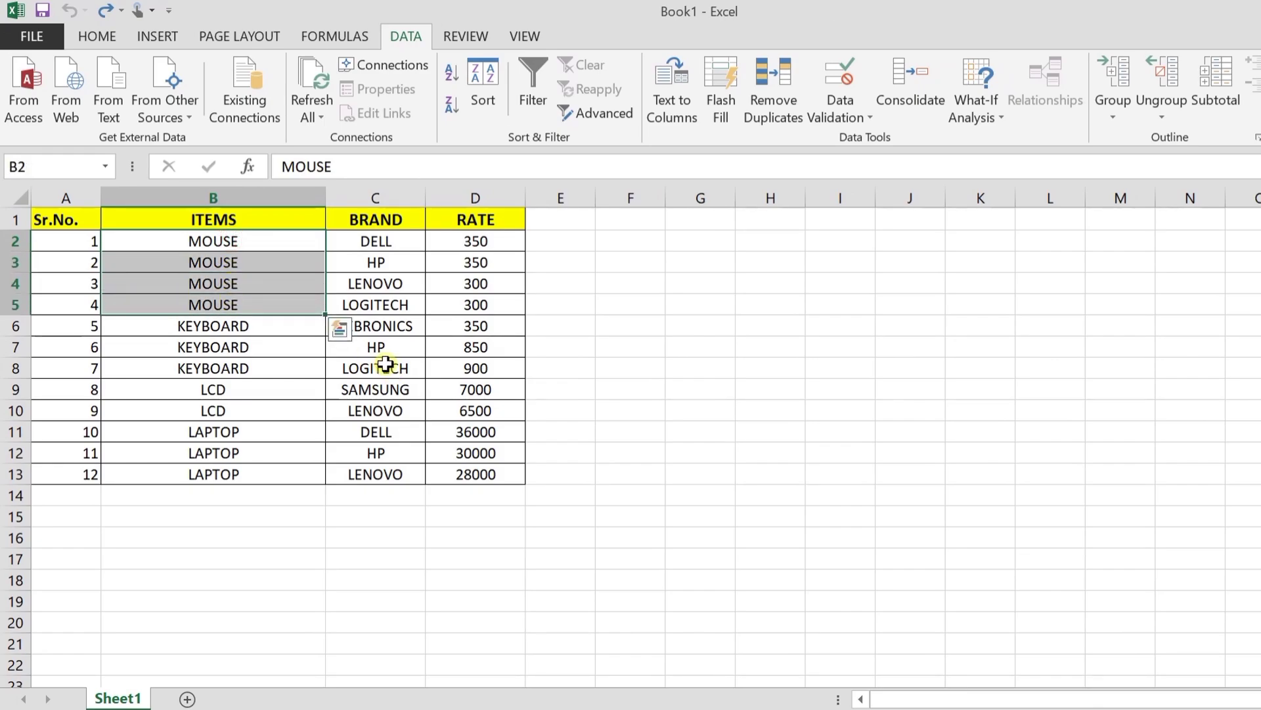
pyautogui.click(1114, 84)
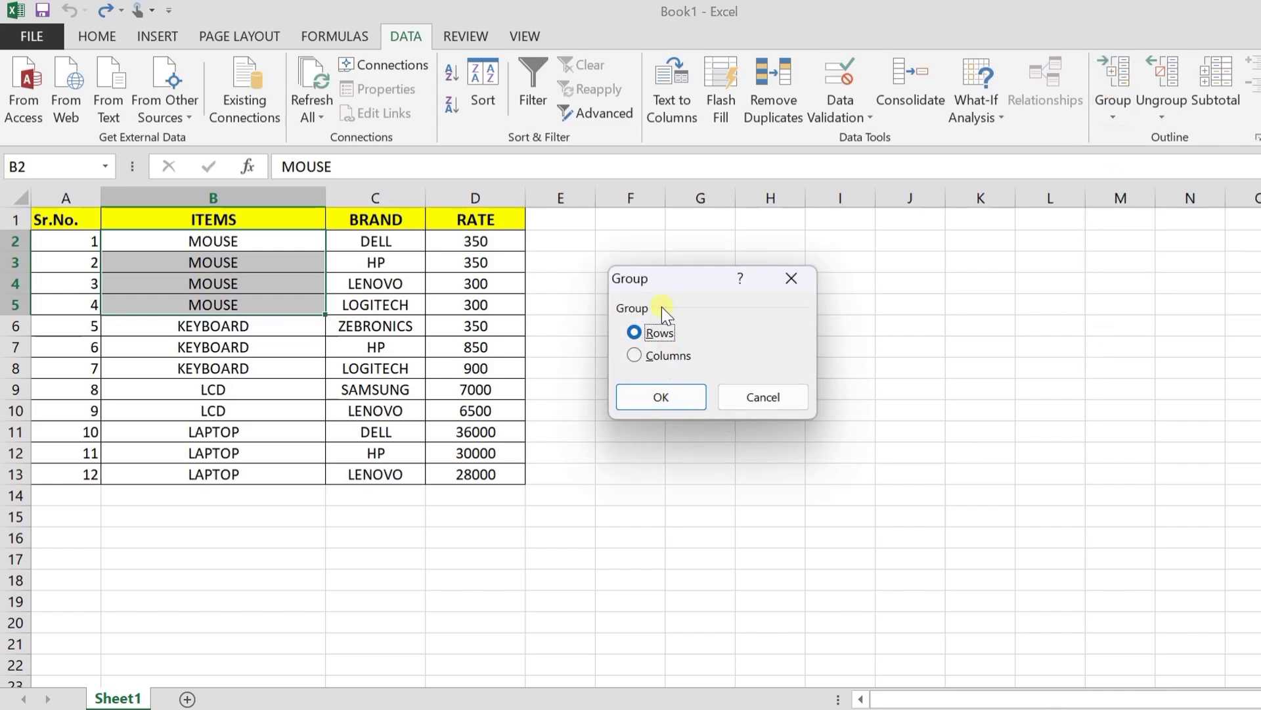
pyautogui.moveTo(684, 281); pyautogui.dragTo(658, 266)
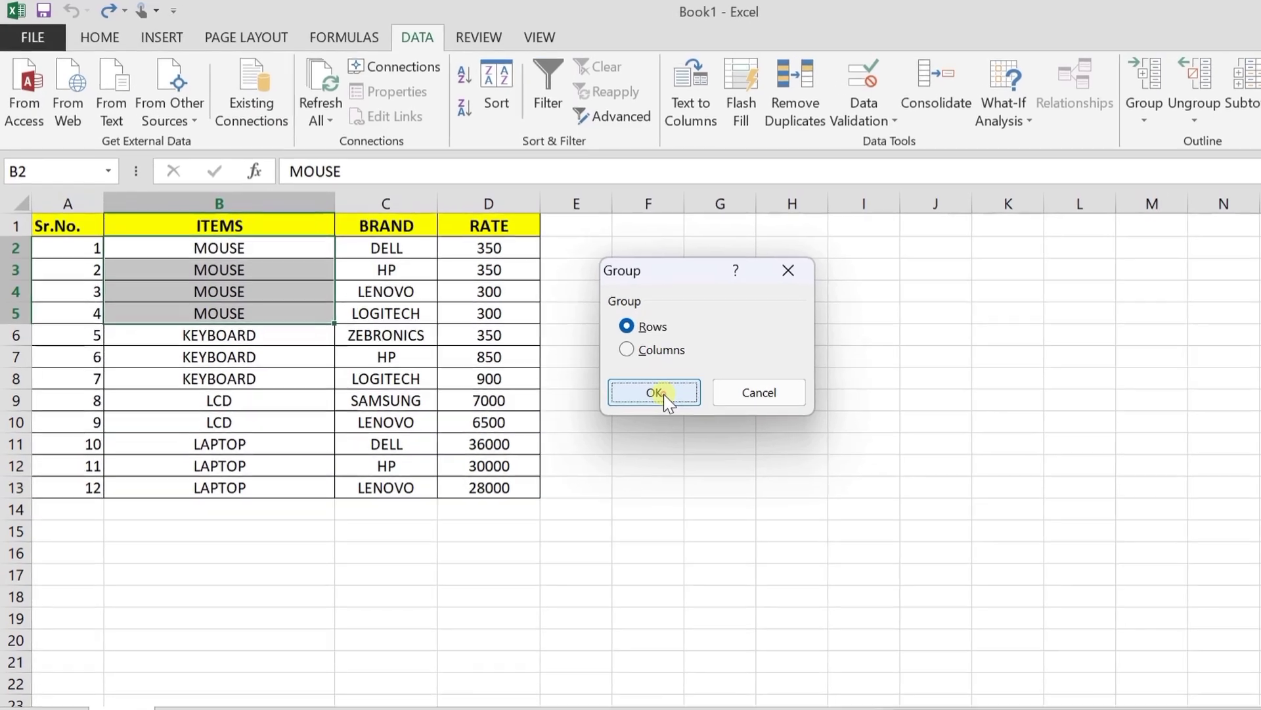
pyautogui.click(645, 385)
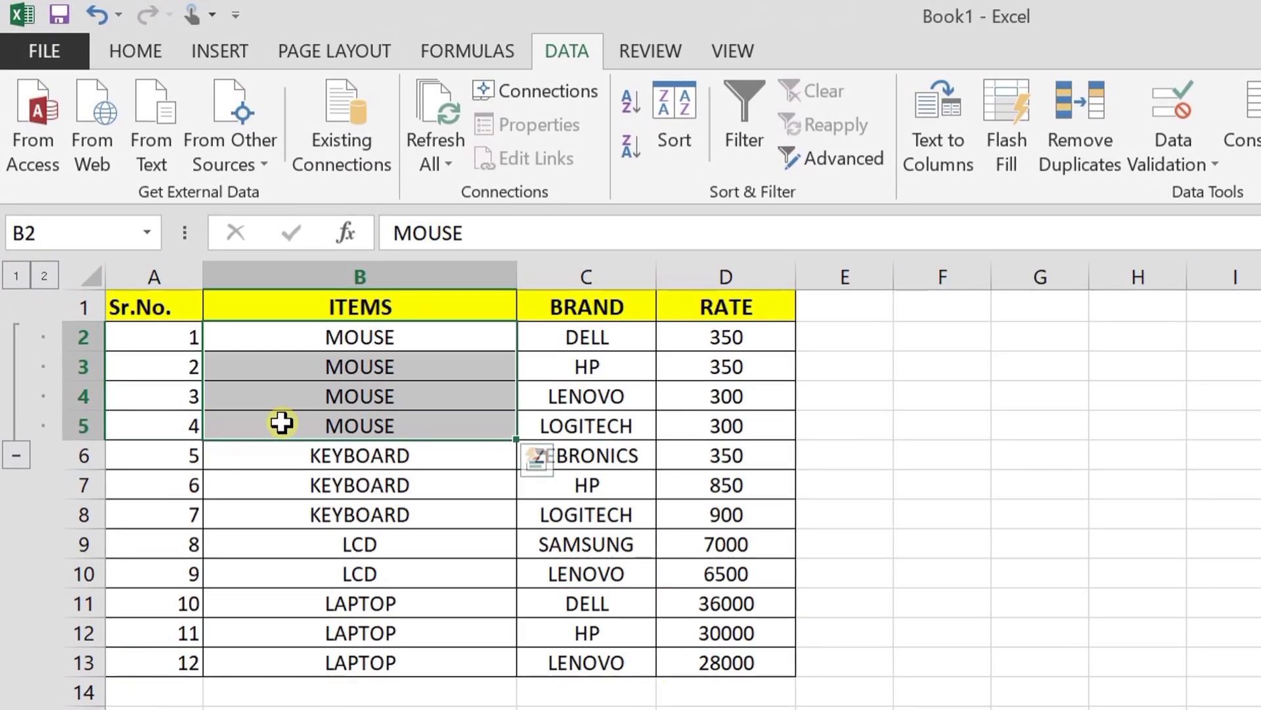
pyautogui.click(282, 424)
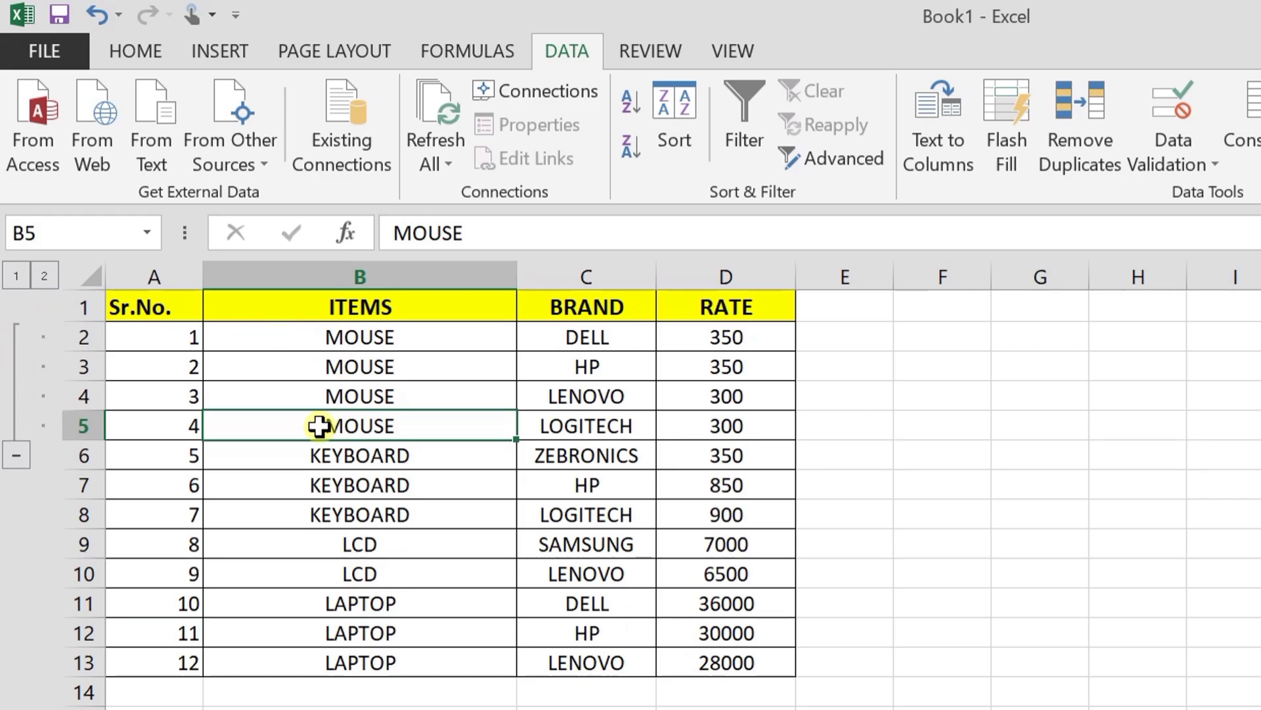
# Collapse the MOUSE row group and expand it again, twice, using its outline toggle.
pyautogui.click(16, 455)
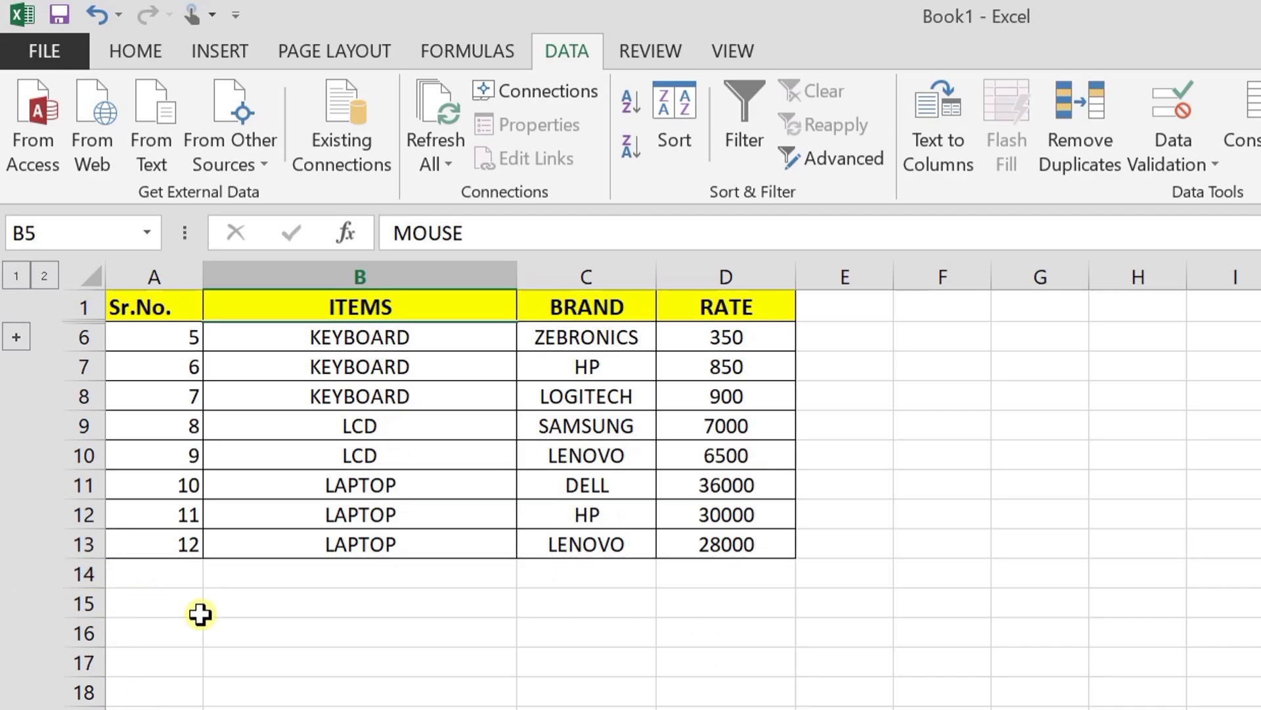
pyautogui.click(17, 345)
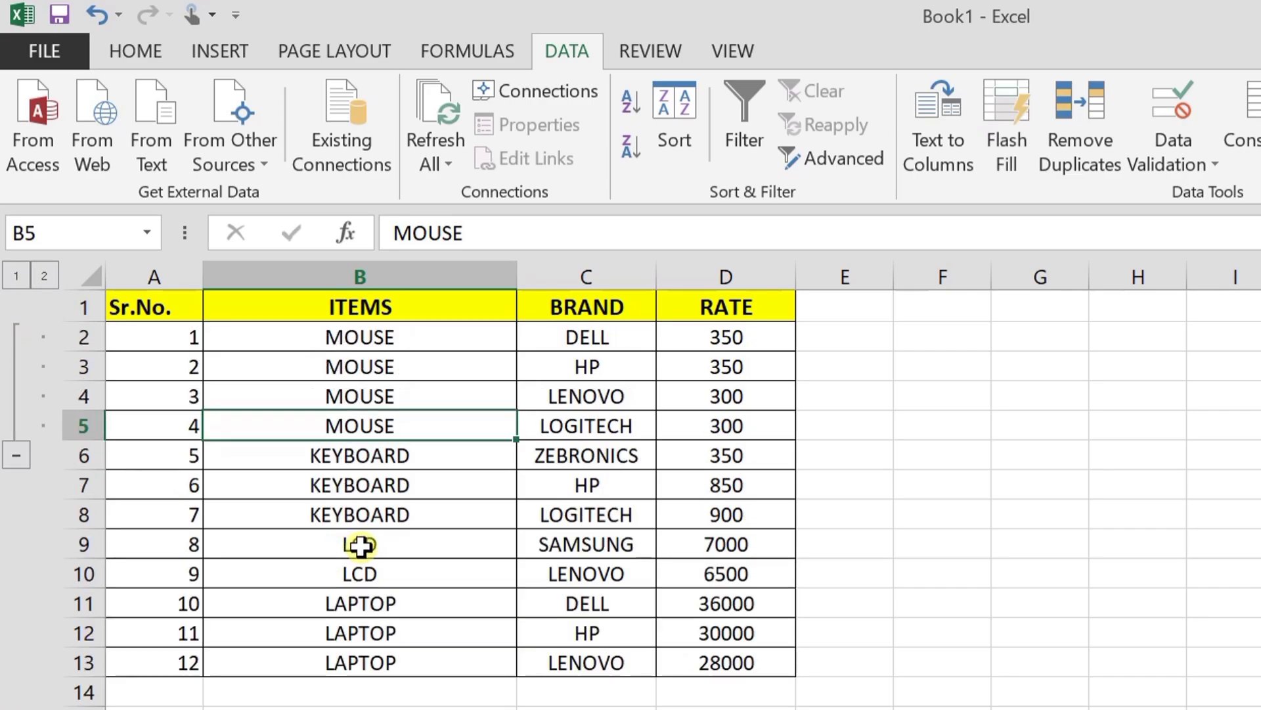
pyautogui.click(398, 389)
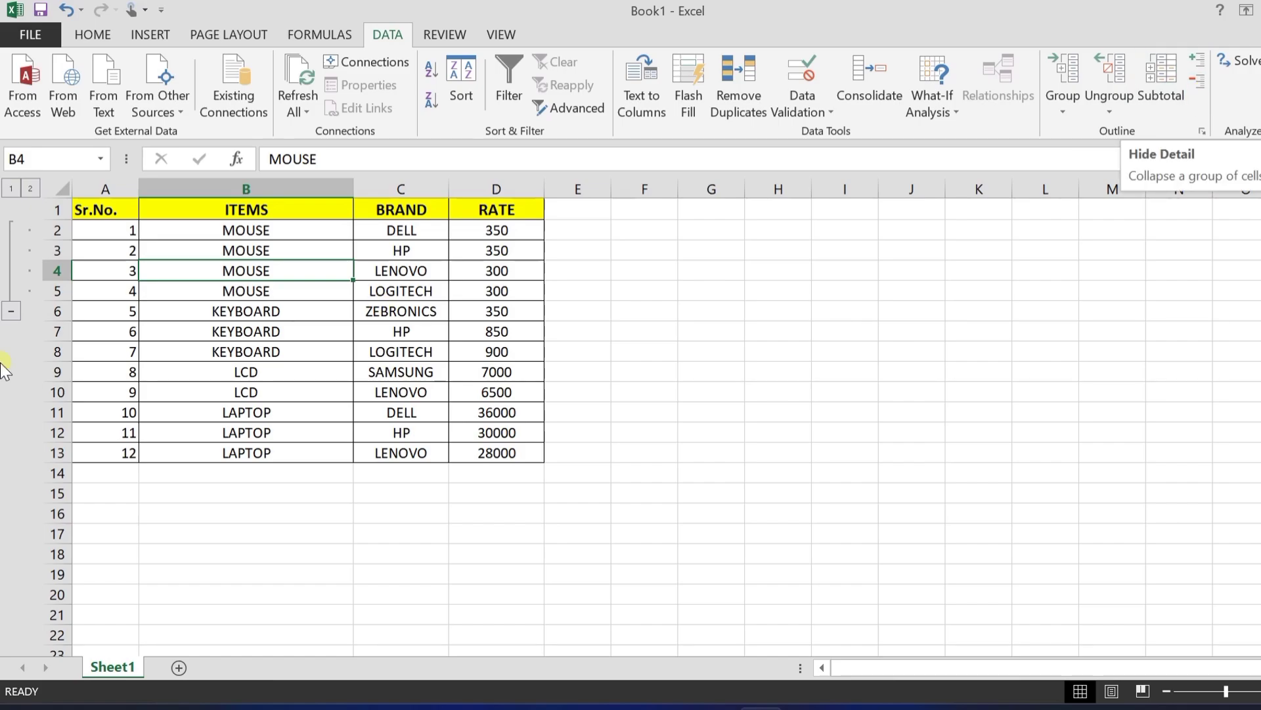
pyautogui.click(12, 312)
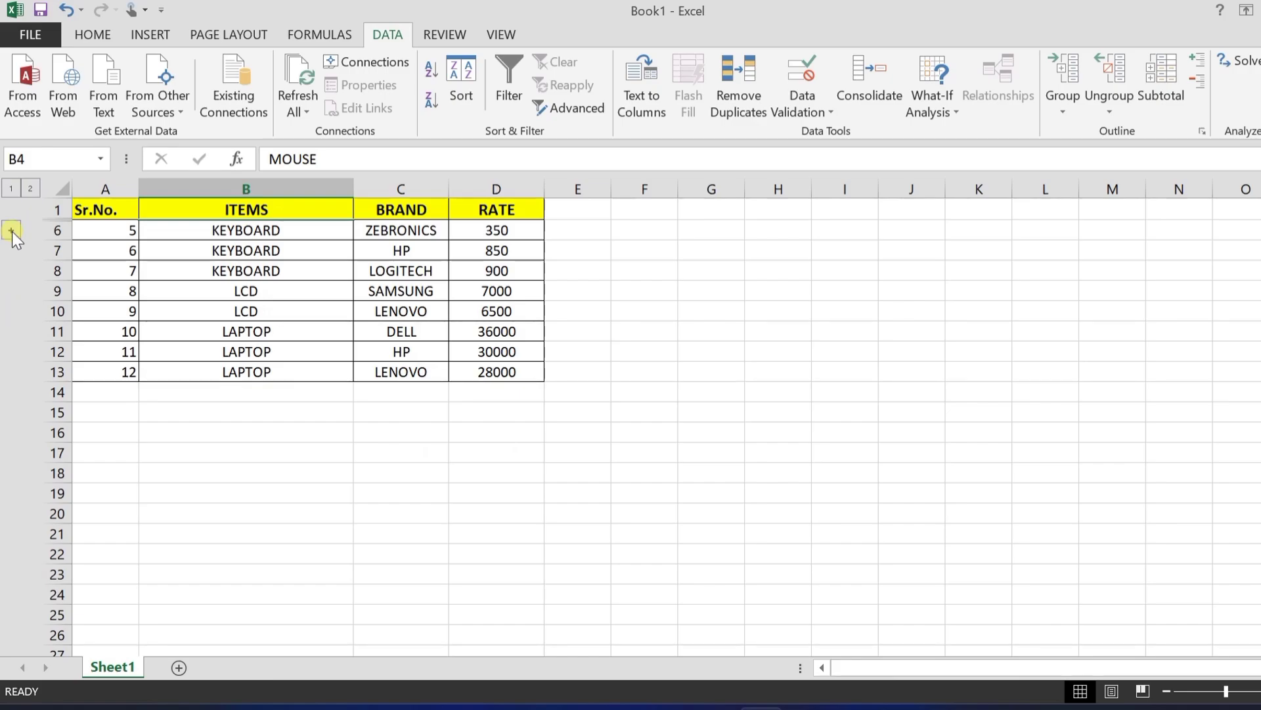
pyautogui.click(12, 231)
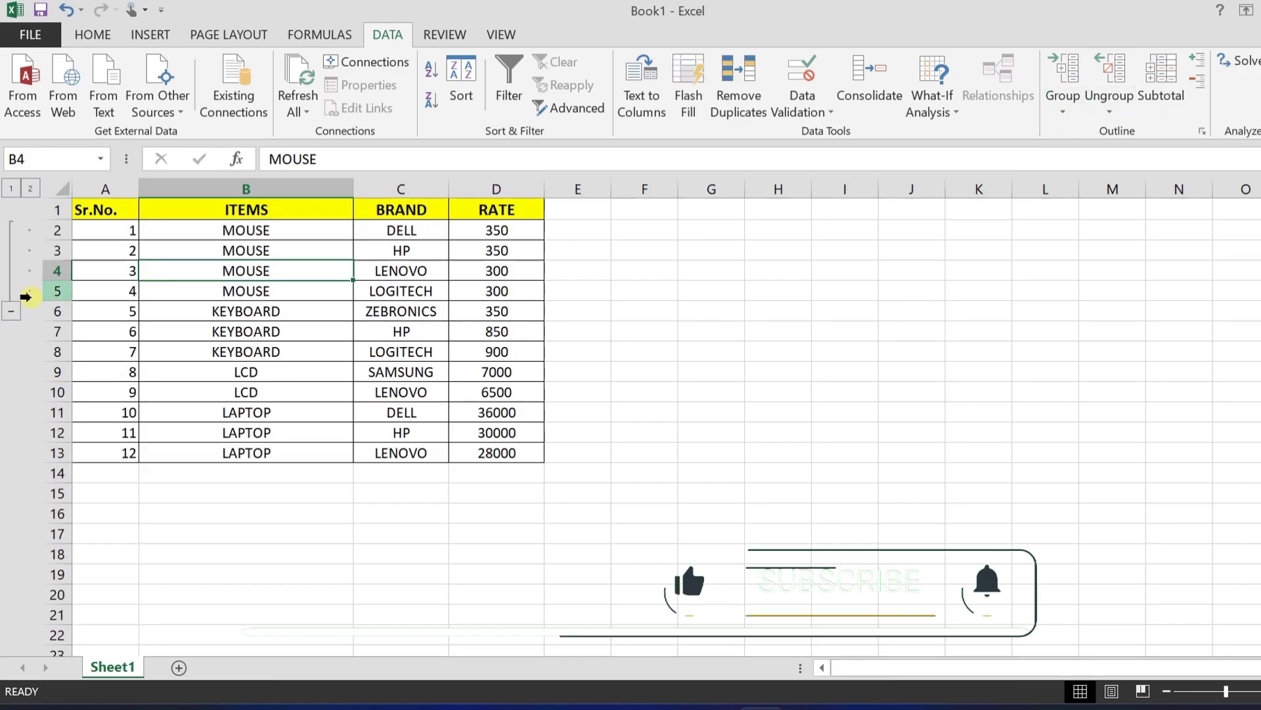
# Collapse and re-expand the MOUSE row group with the Hide Detail and Show Detail commands.
pyautogui.click(1199, 94)
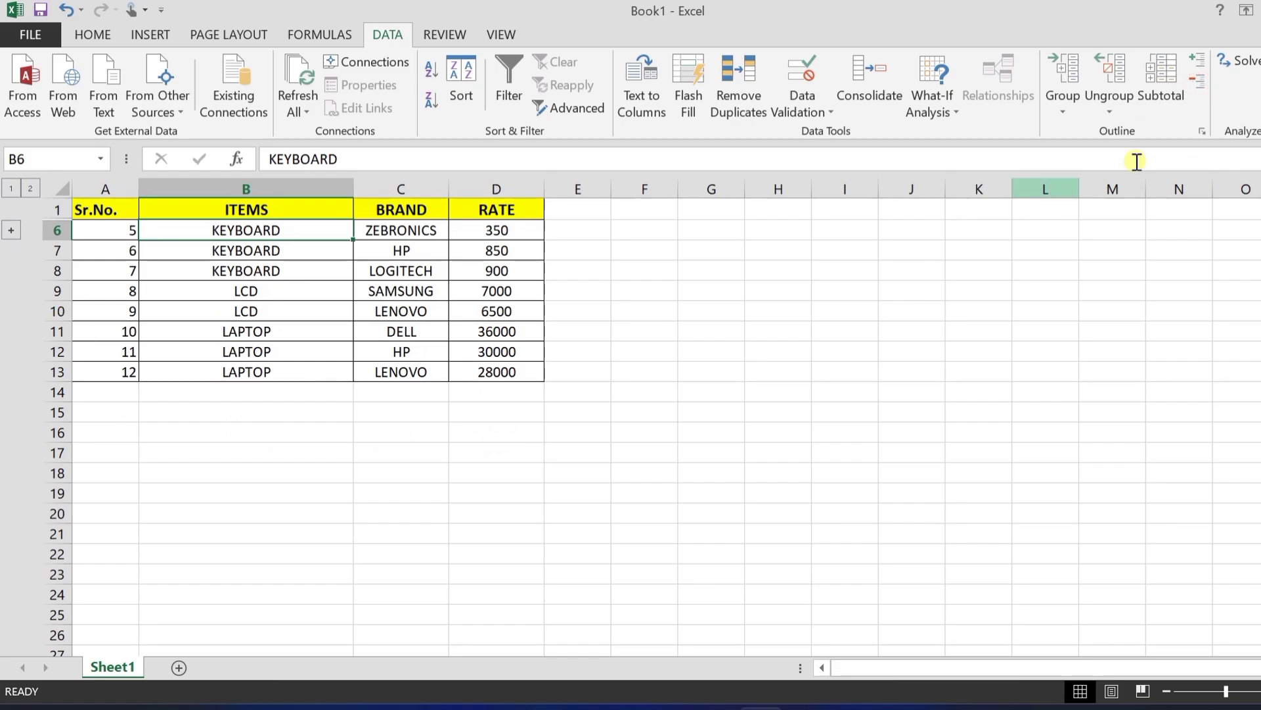
pyautogui.click(1197, 69)
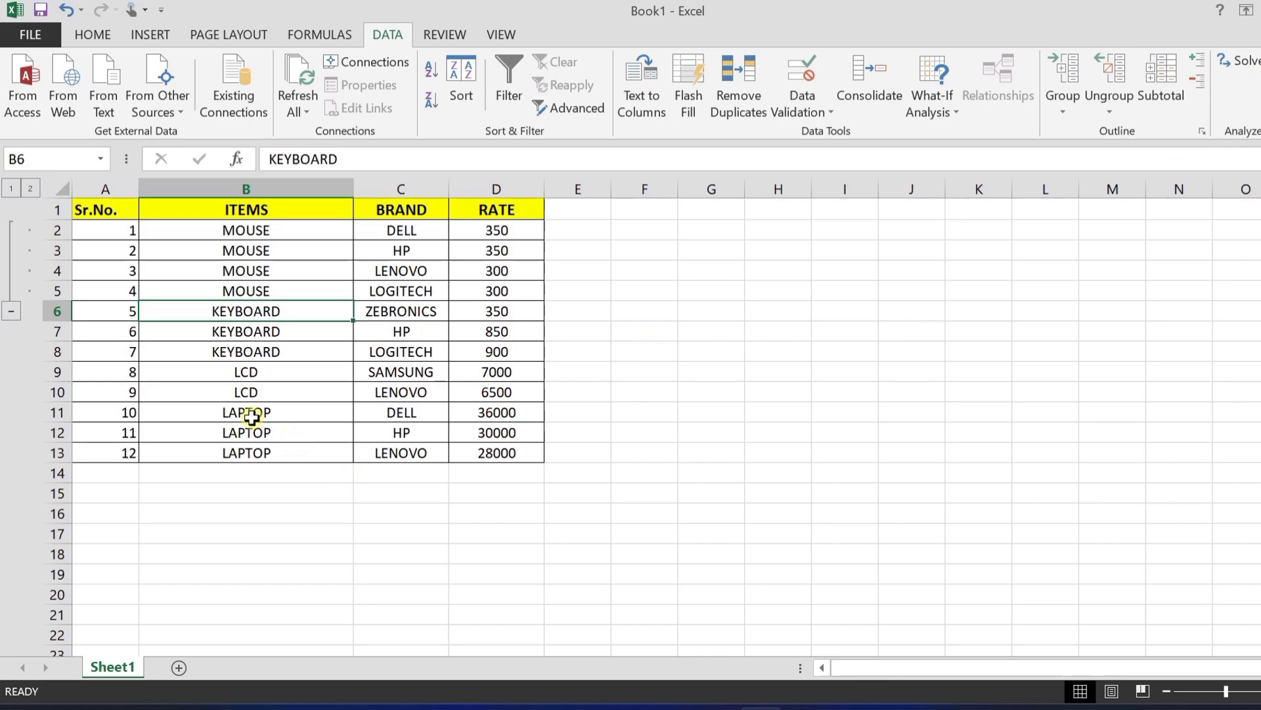
# Group the three LAPTOP entries in rows 11 to 13 by rows.
pyautogui.moveTo(251, 417); pyautogui.dragTo(256, 454)
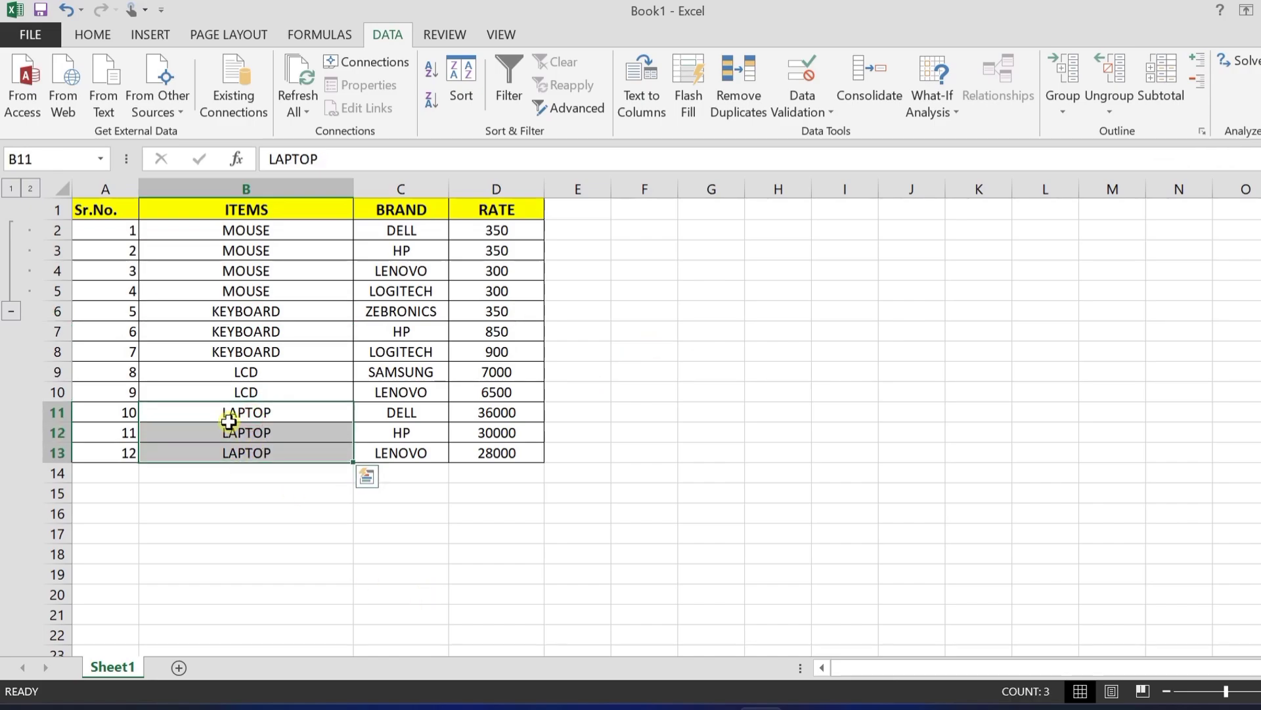
pyautogui.click(1062, 71)
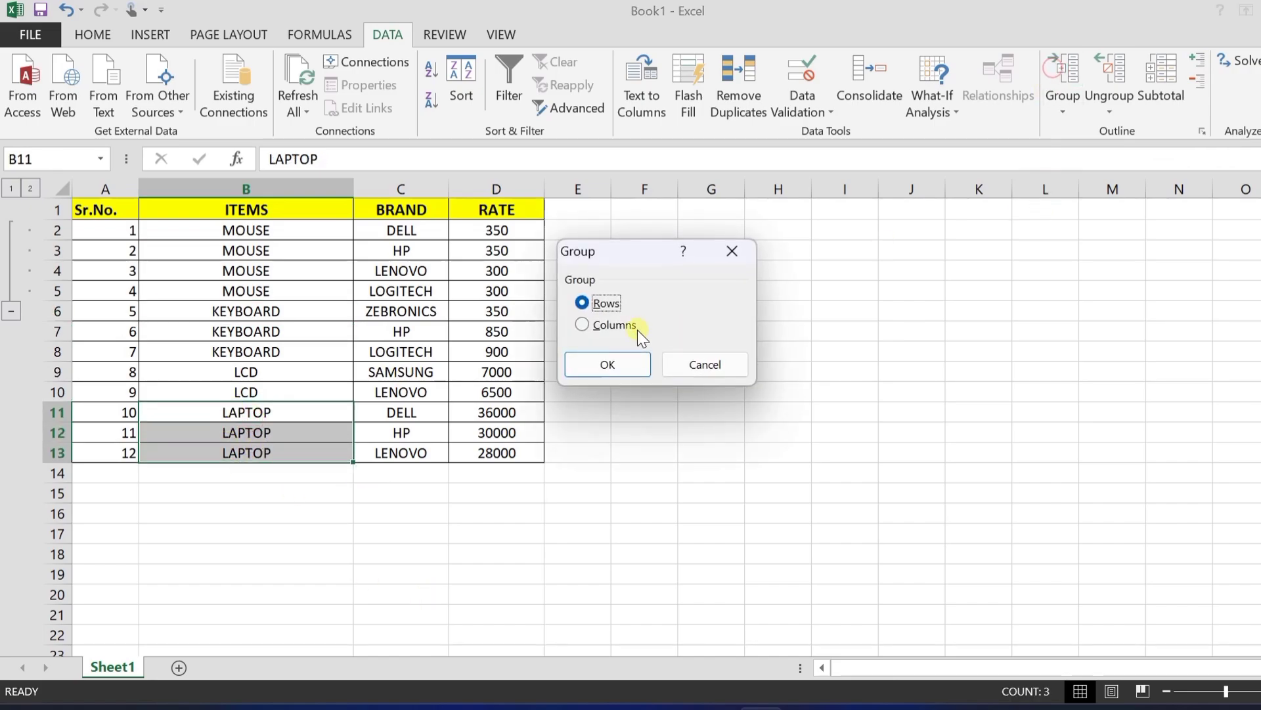
pyautogui.click(608, 364)
pyautogui.click(294, 422)
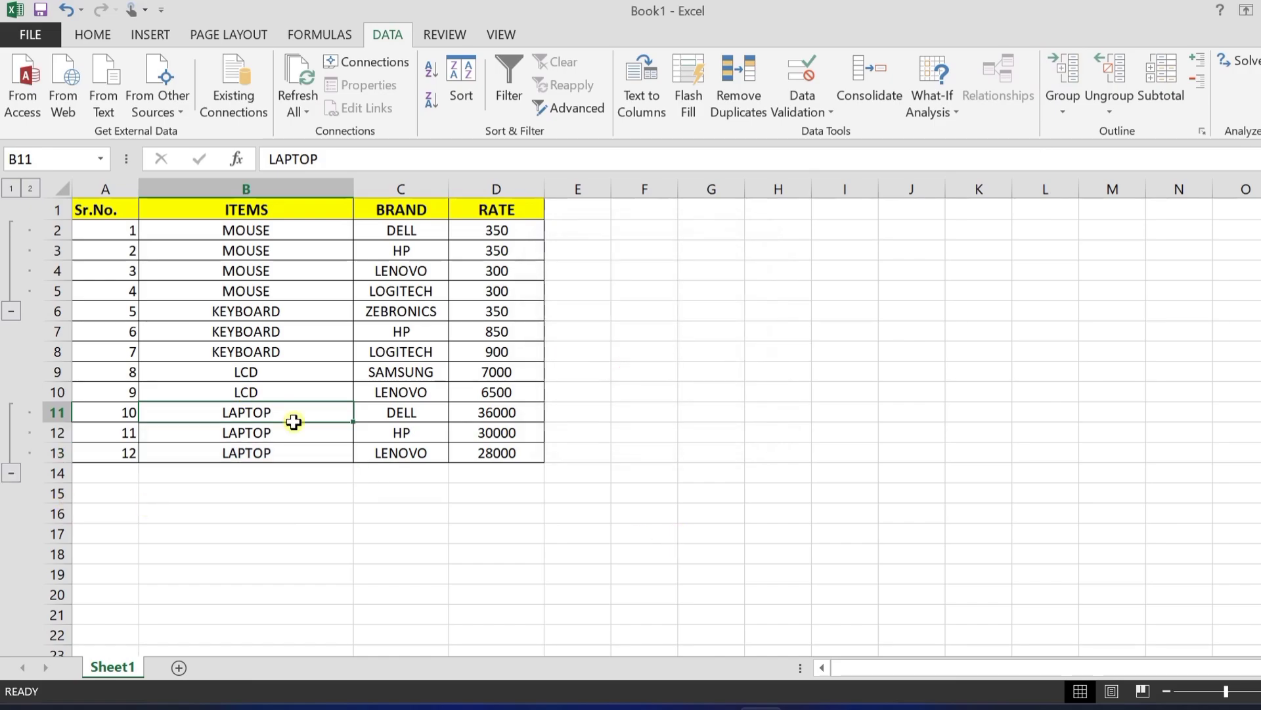
# Collapse both the LAPTOP and MOUSE row groups, and expand both again.
pyautogui.click(11, 473)
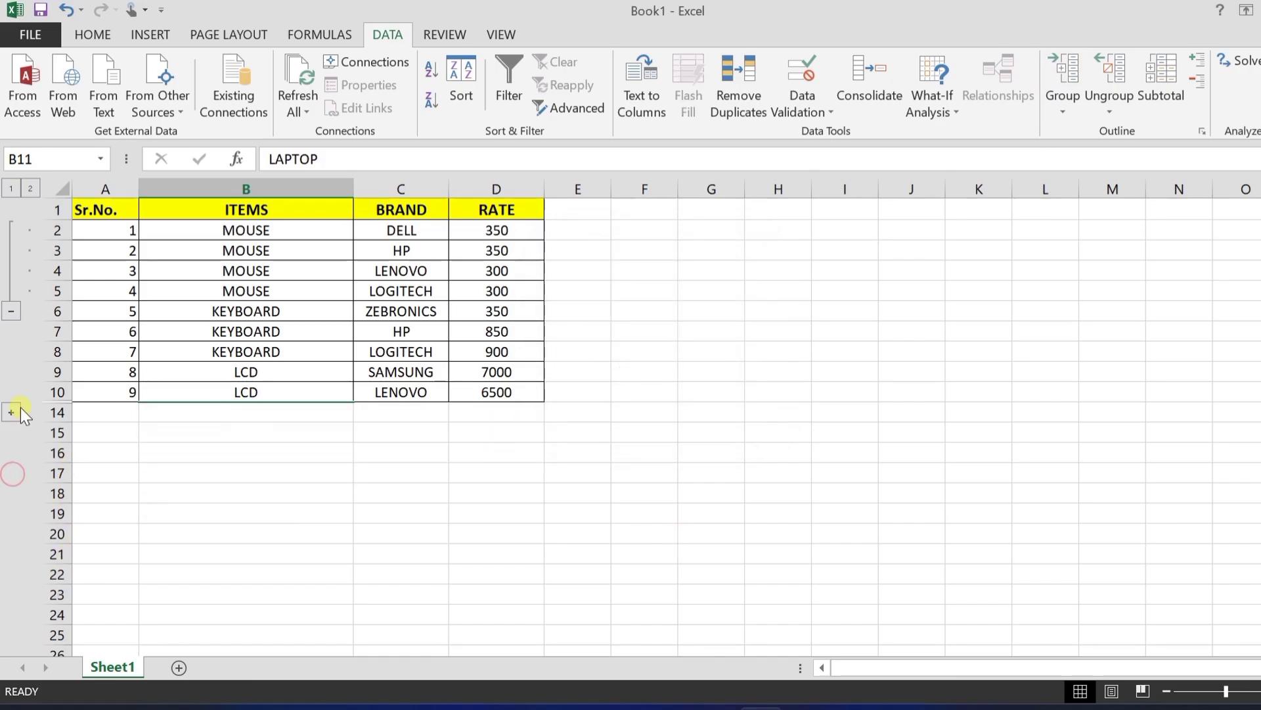
pyautogui.click(11, 311)
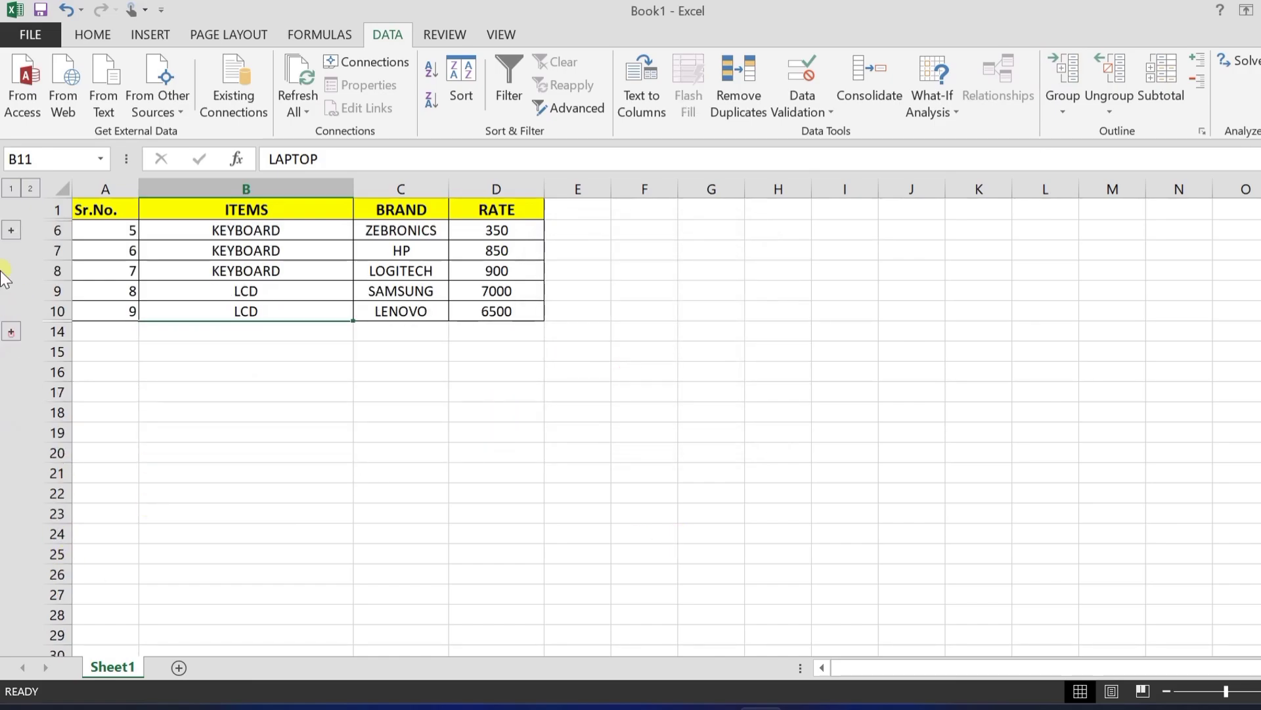
pyautogui.click(12, 331)
pyautogui.click(12, 230)
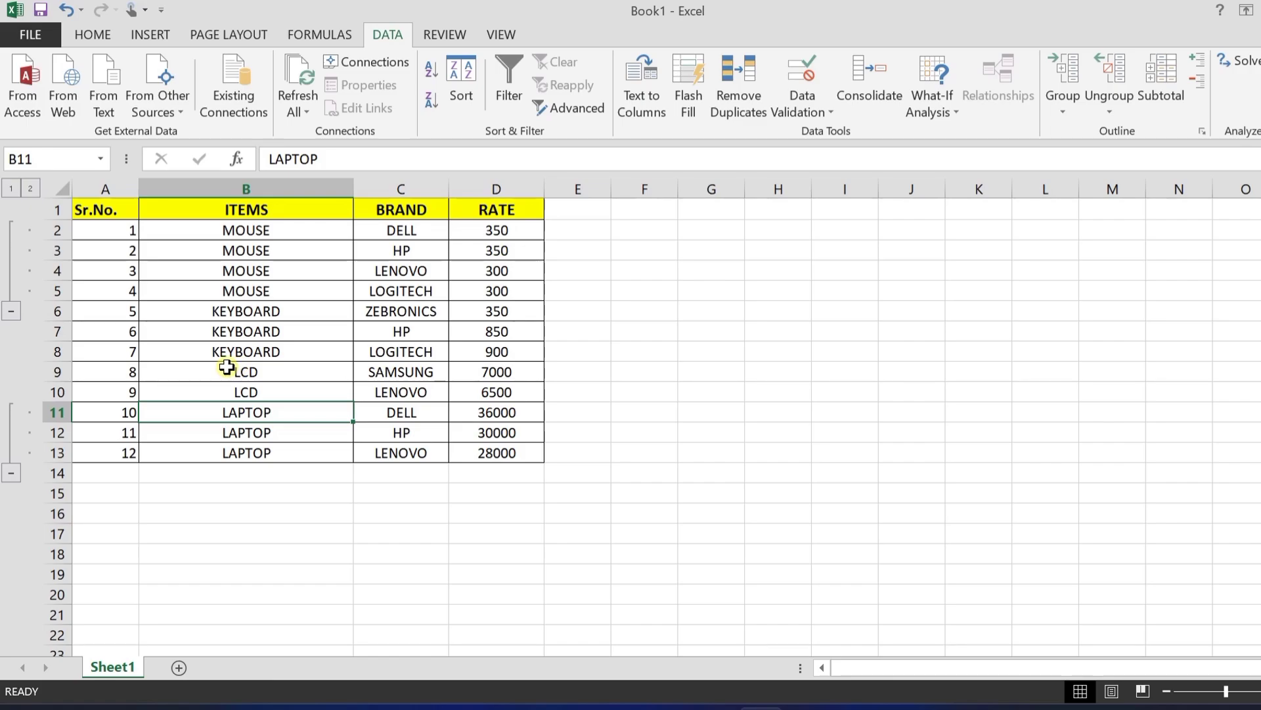
# Ungroup row 5, the last MOUSE entry, from the MOUSE group using the Rows option.
pyautogui.click(242, 293)
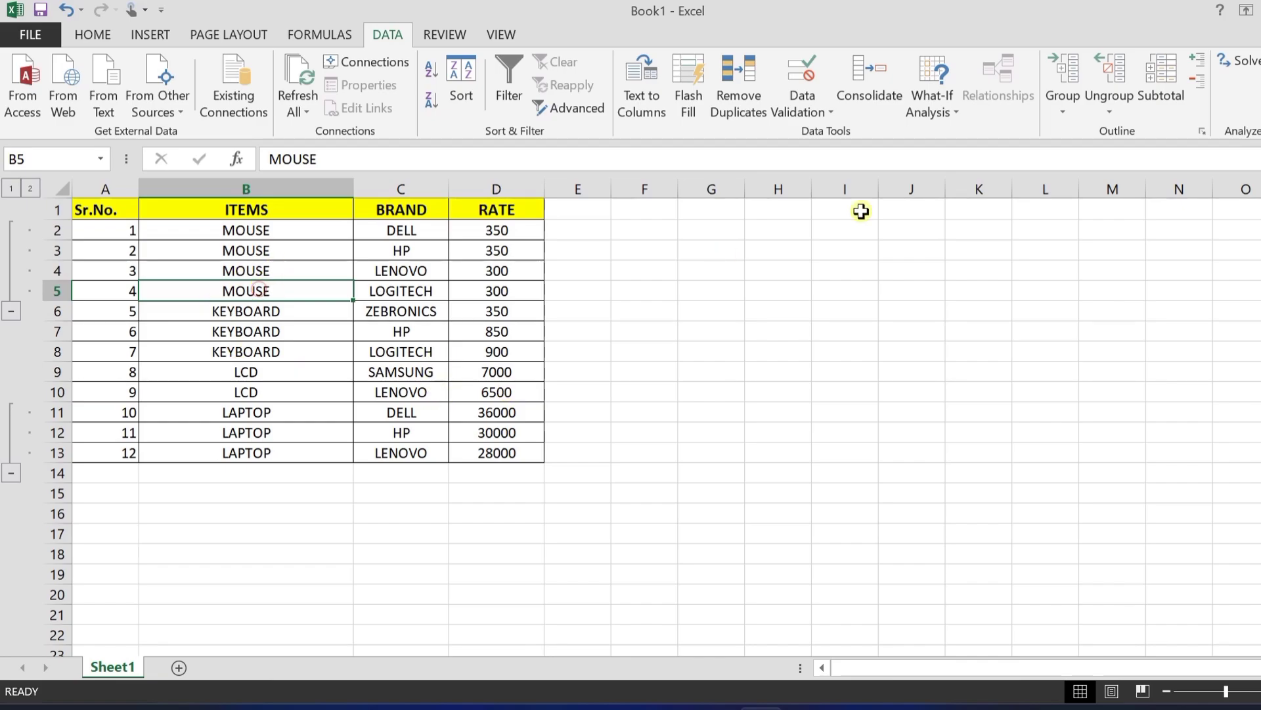
pyautogui.click(1129, 82)
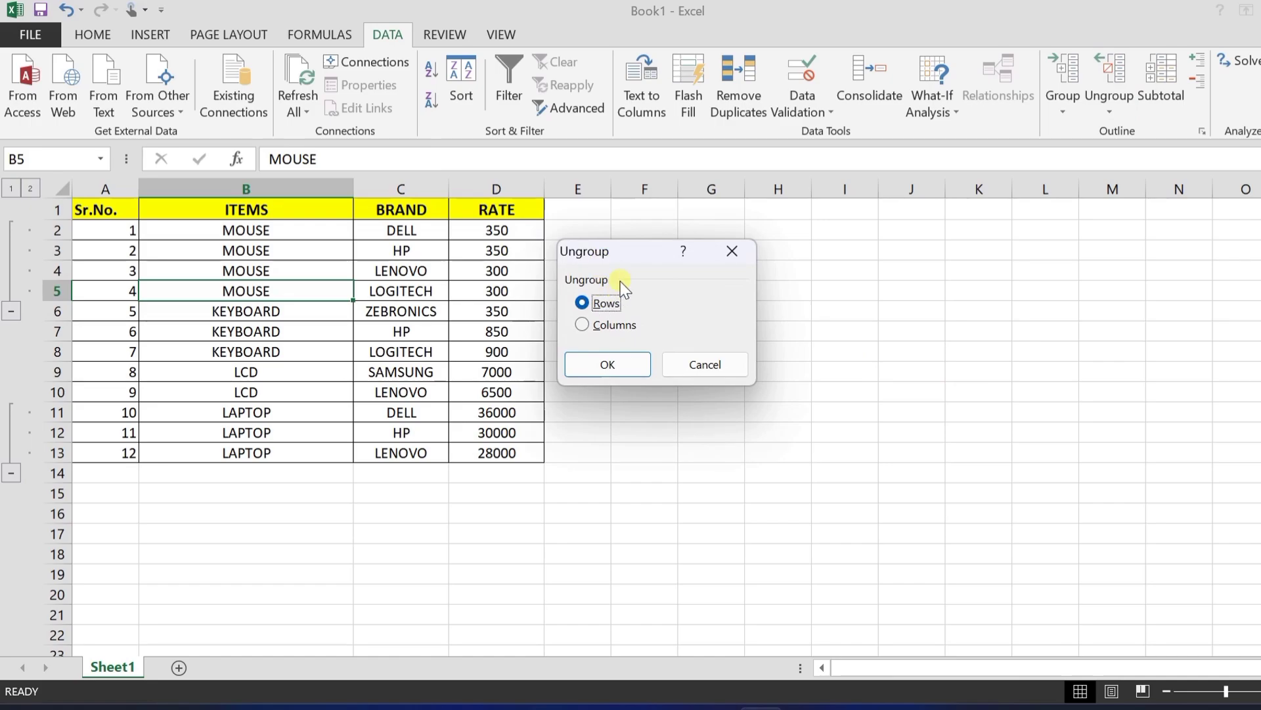
pyautogui.click(605, 303)
pyautogui.click(611, 358)
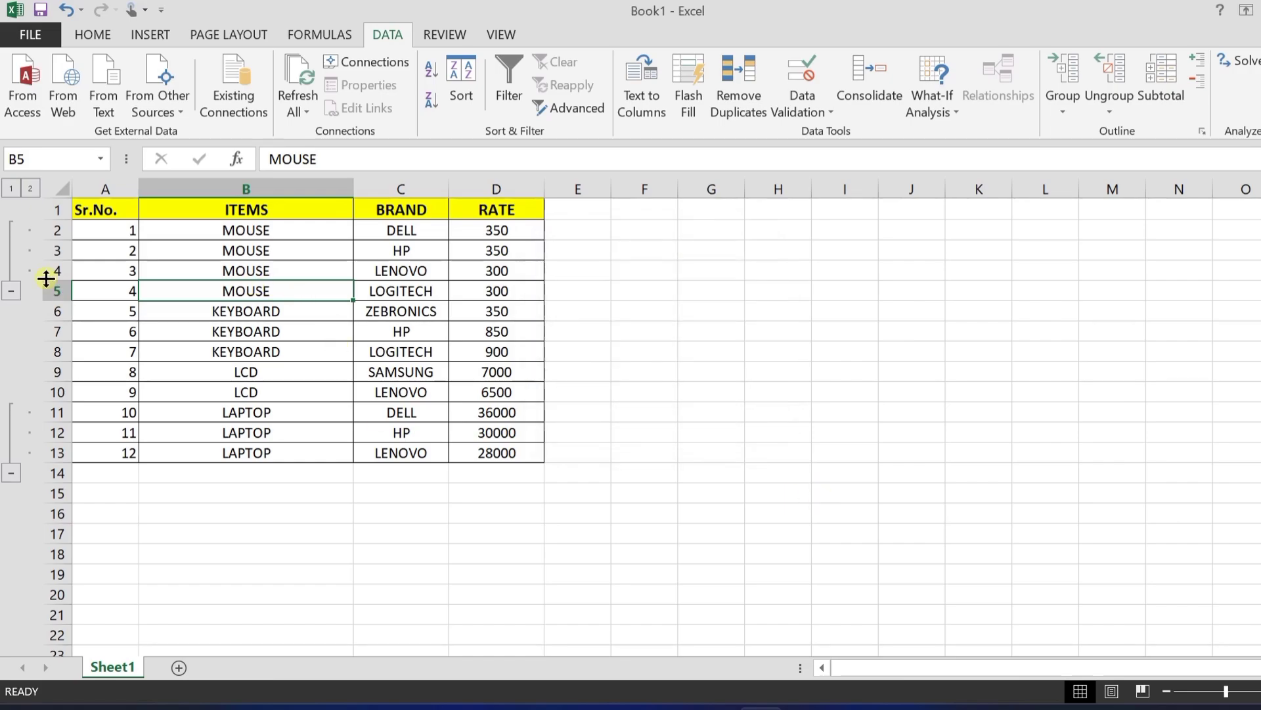
# Collapse and re-expand the group of rows 2 to 4, and select the last LAPTOP entry in B13.
pyautogui.click(19, 297)
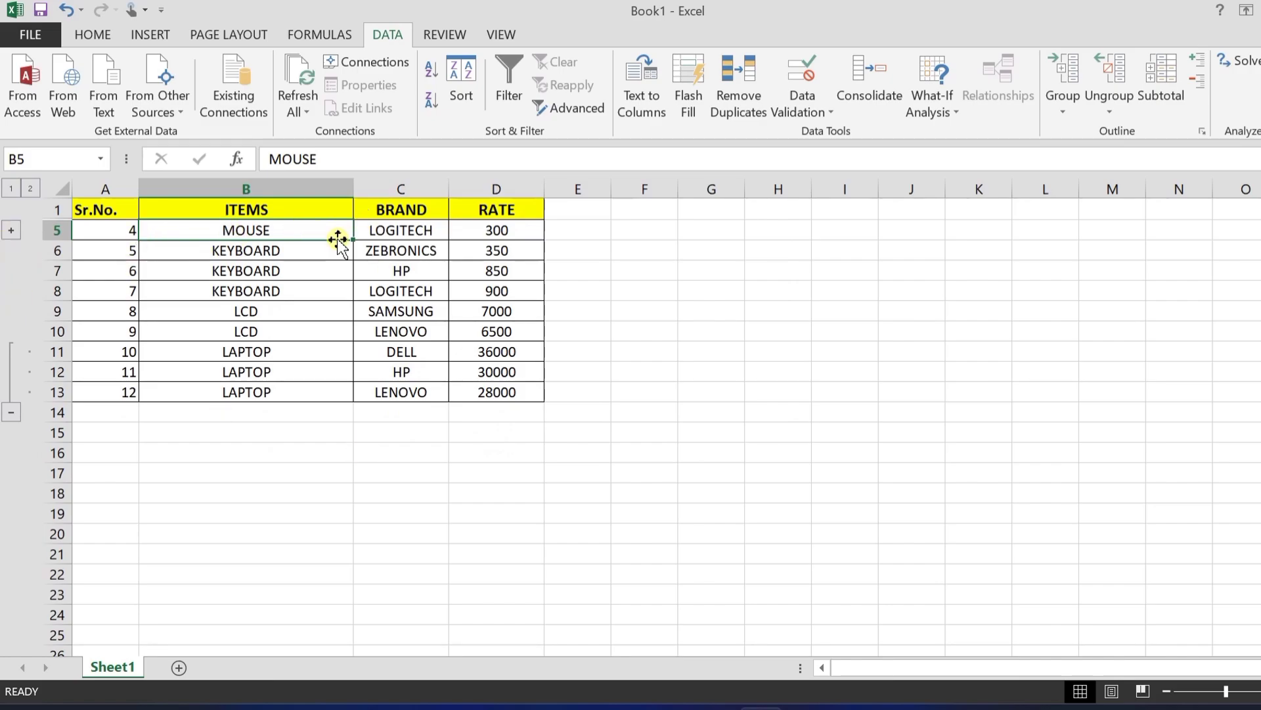
pyautogui.click(11, 230)
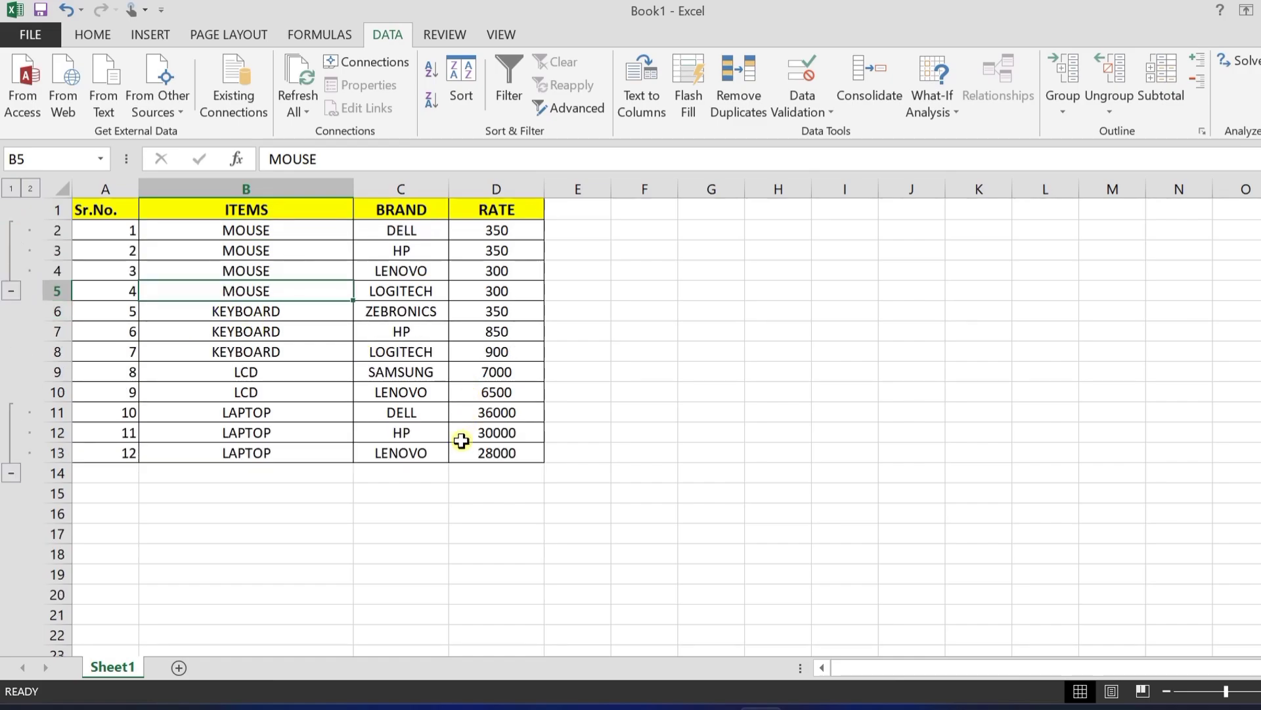
pyautogui.click(292, 448)
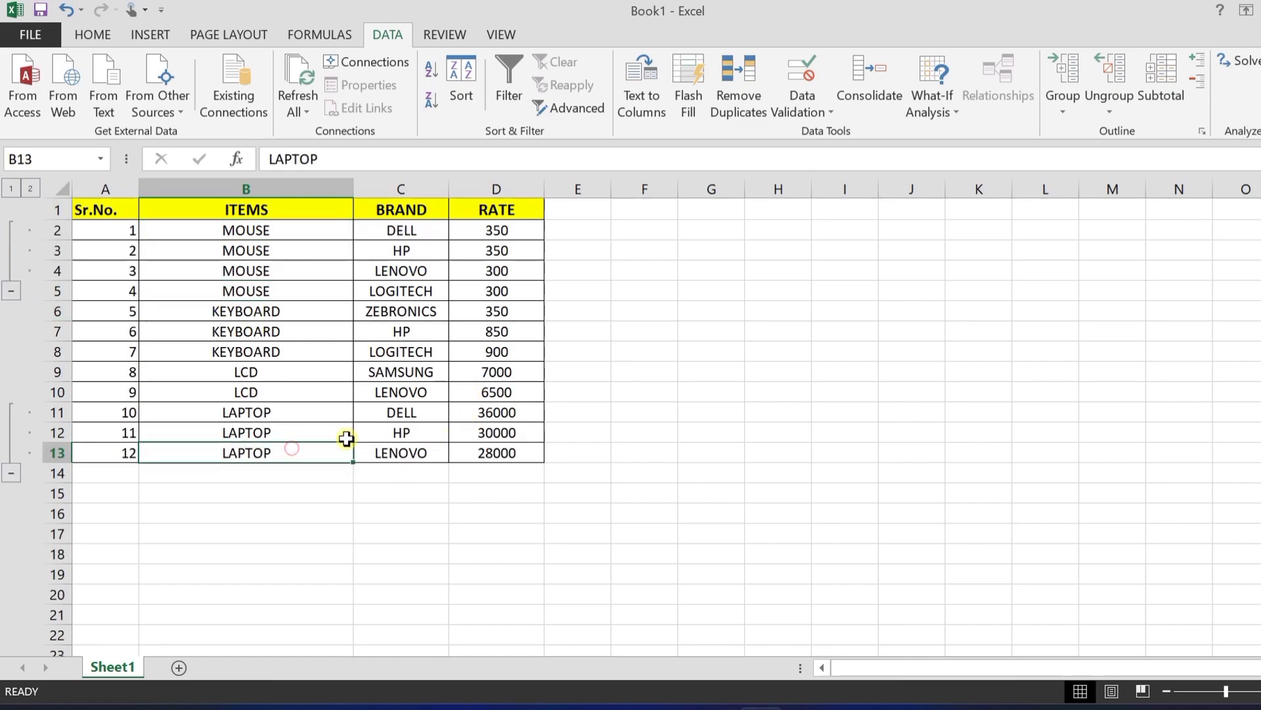
# Clear the worksheet's entire outline to remove the remaining row groups.
pyautogui.click(1115, 113)
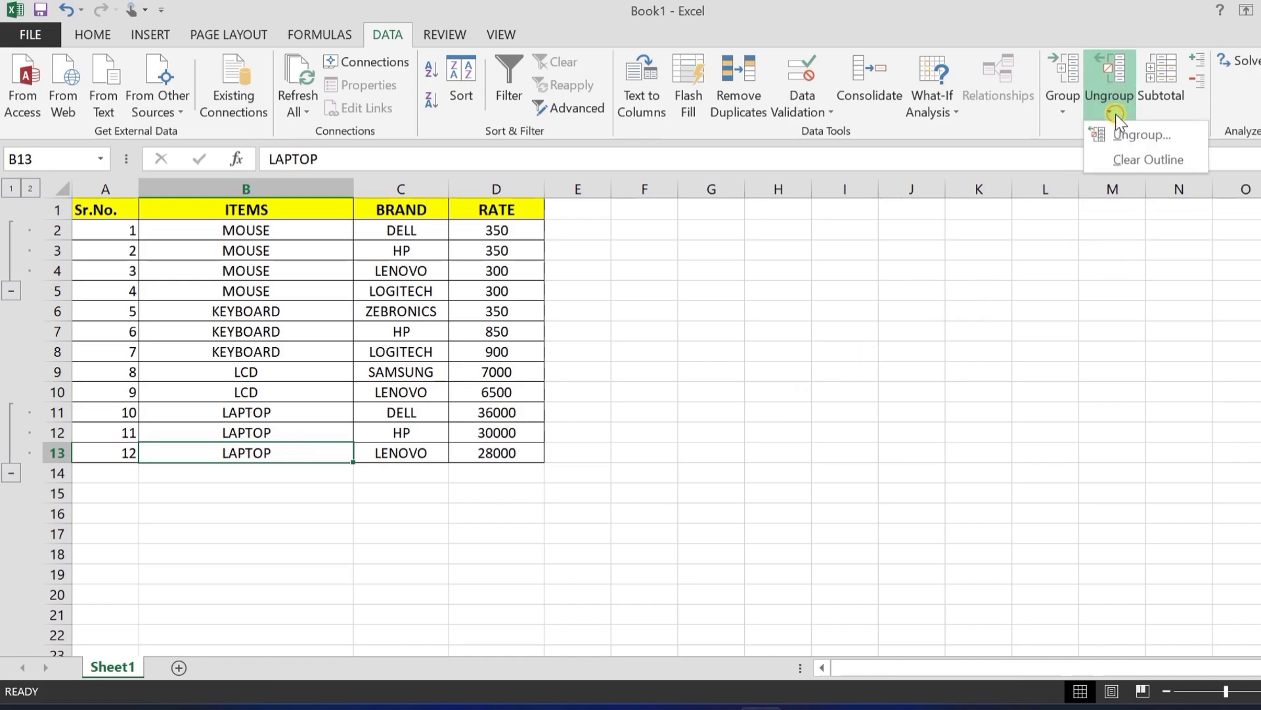
pyautogui.click(1168, 161)
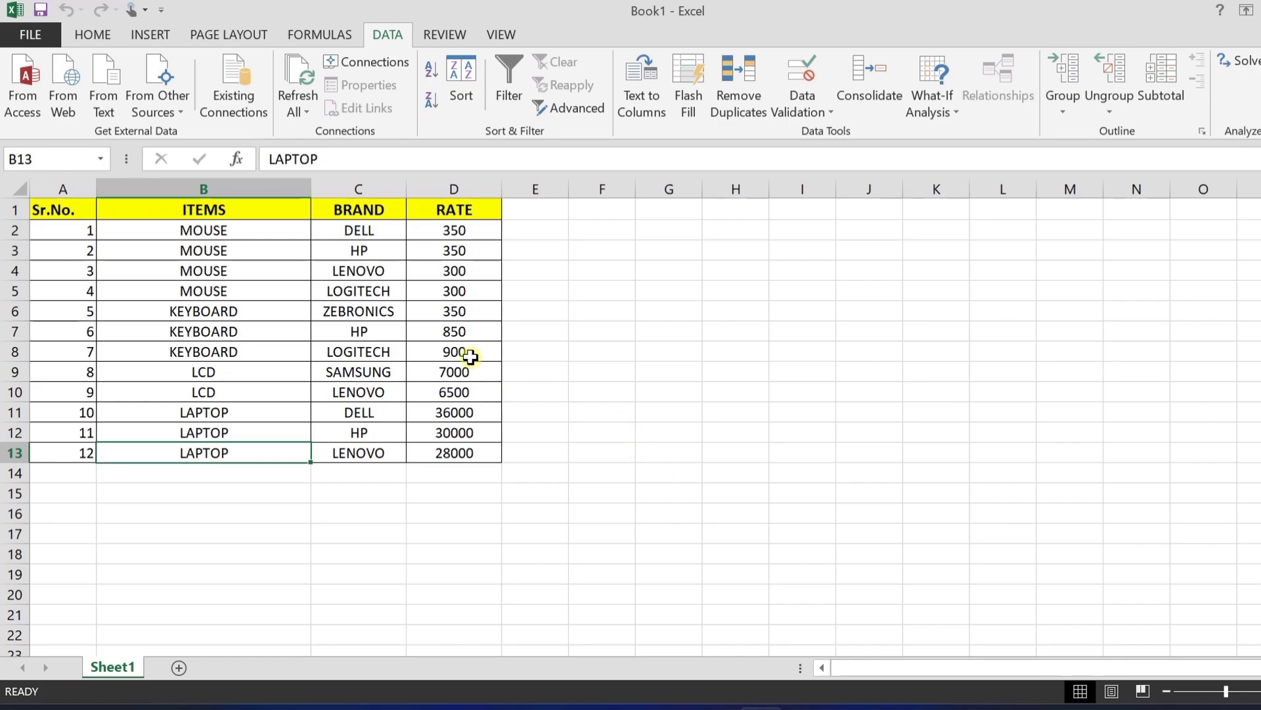
# Look over the RATE values in D2:D13 of the ungrouped table, including the last MOUSE and first KEYBOARD rates.
pyautogui.moveTo(458, 233); pyautogui.dragTo(459, 453)
pyautogui.click(580, 335)
pyautogui.click(460, 294)
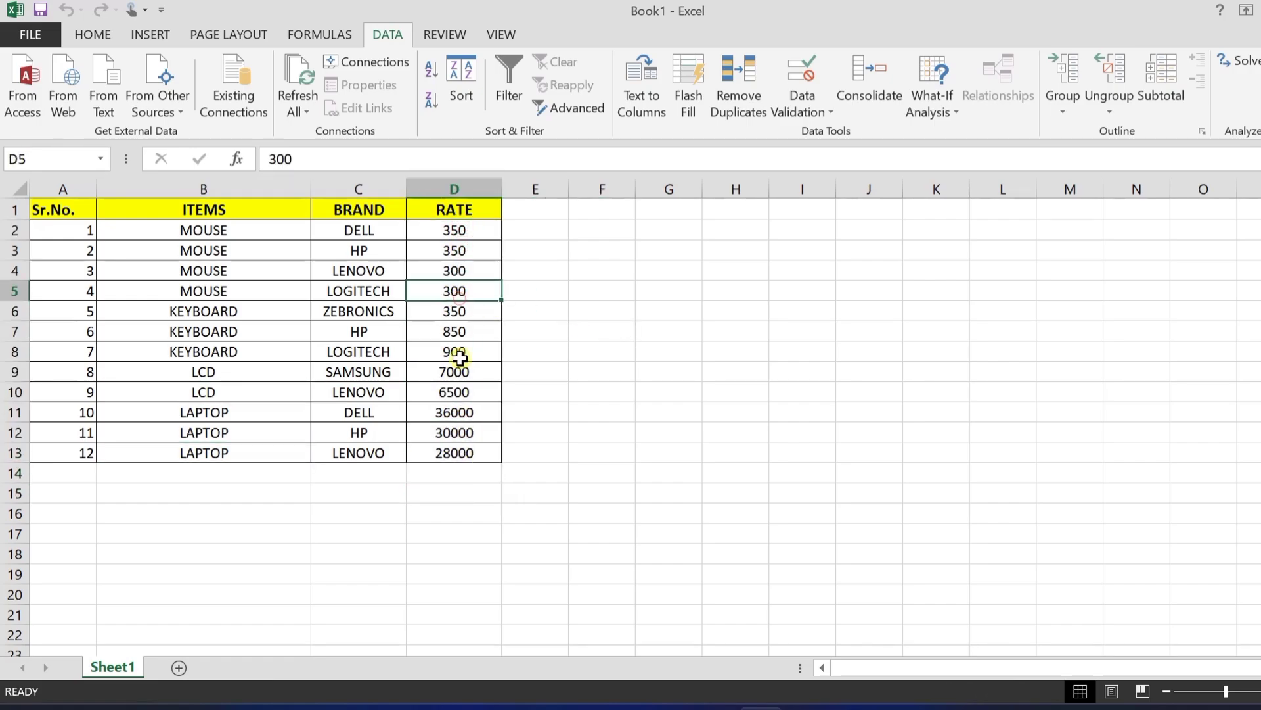
pyautogui.click(414, 313)
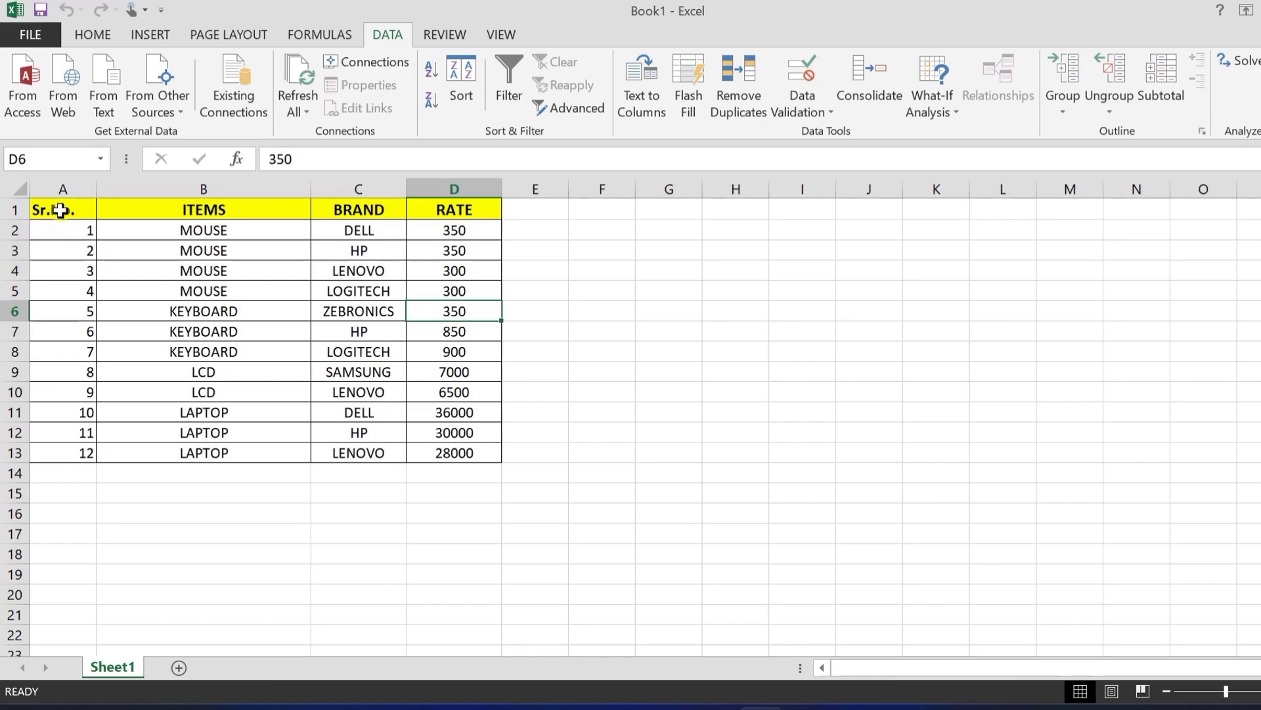
# Start a Subtotal on the table range A1:D13 and set it to calculate at each change in ITEMS.
pyautogui.moveTo(59, 210); pyautogui.dragTo(459, 453)
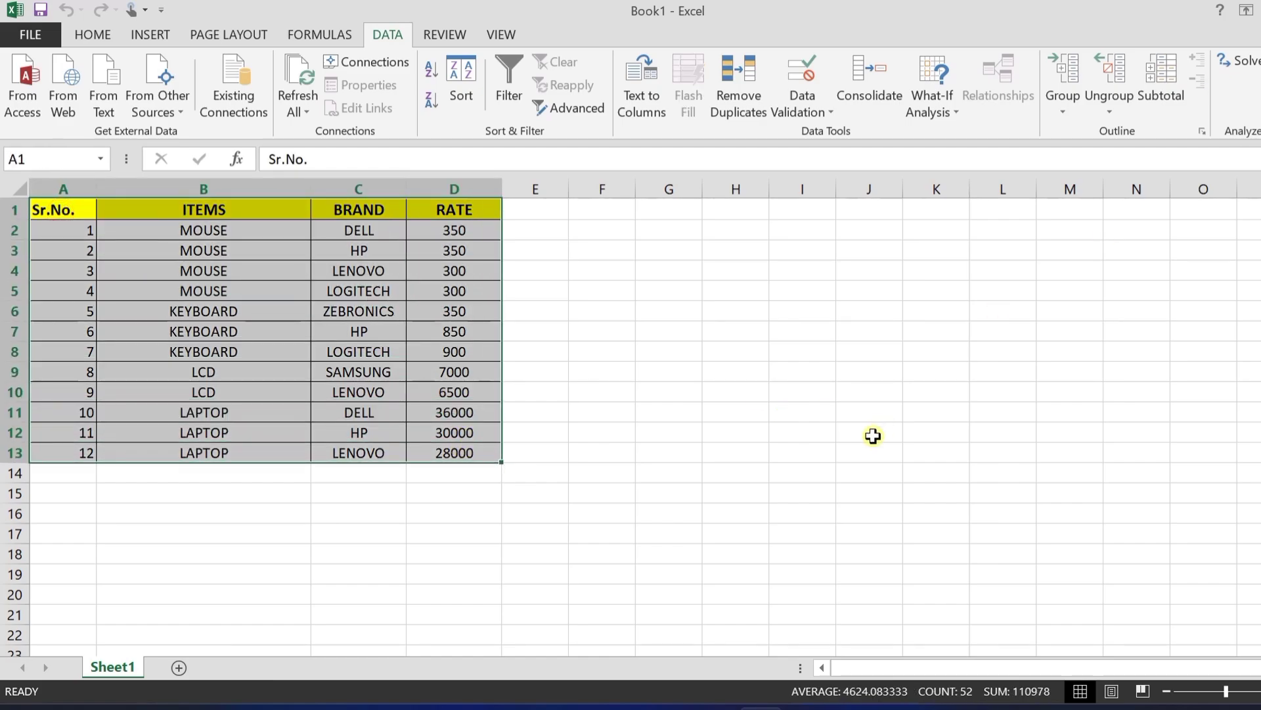
pyautogui.click(1157, 84)
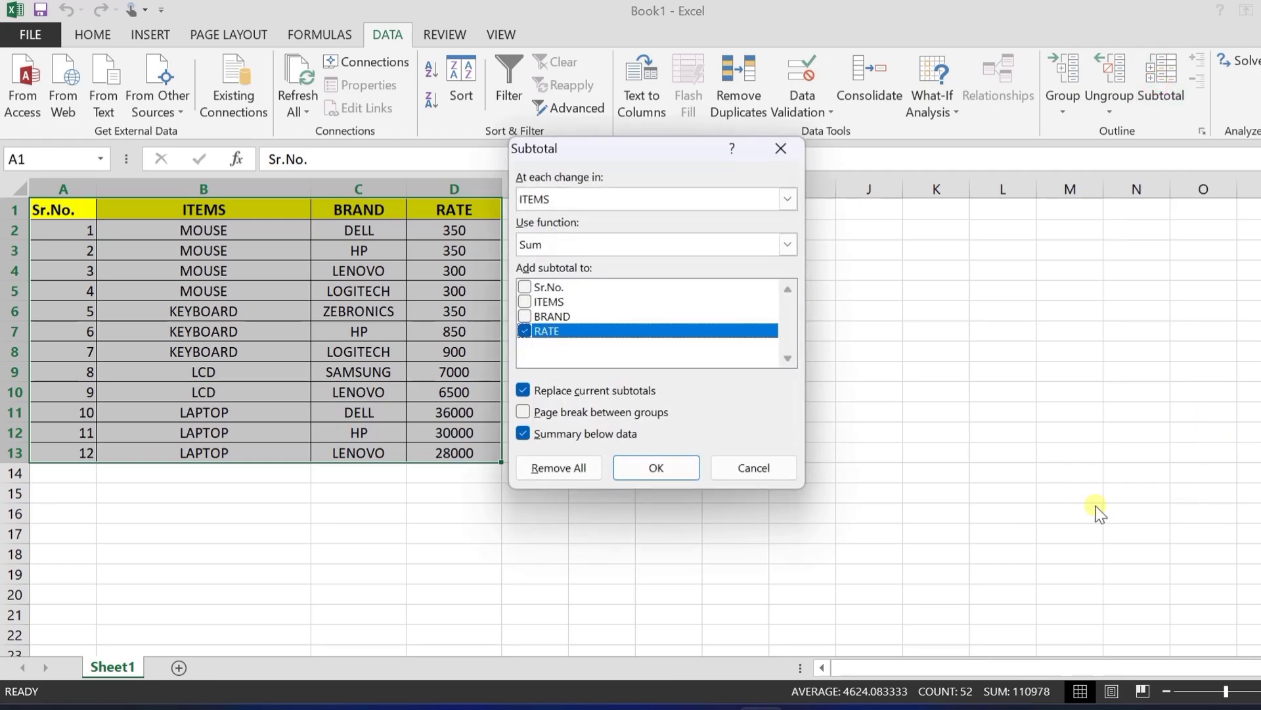
pyautogui.moveTo(627, 155); pyautogui.dragTo(698, 219)
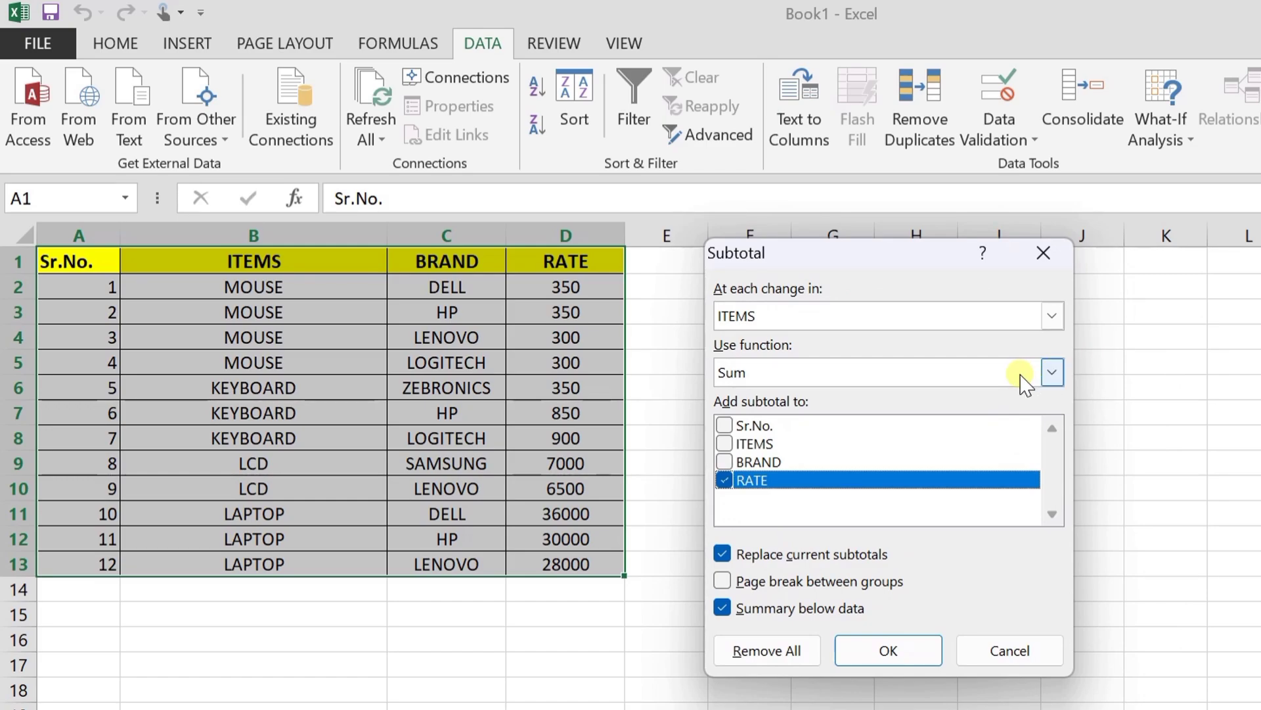
pyautogui.click(776, 322)
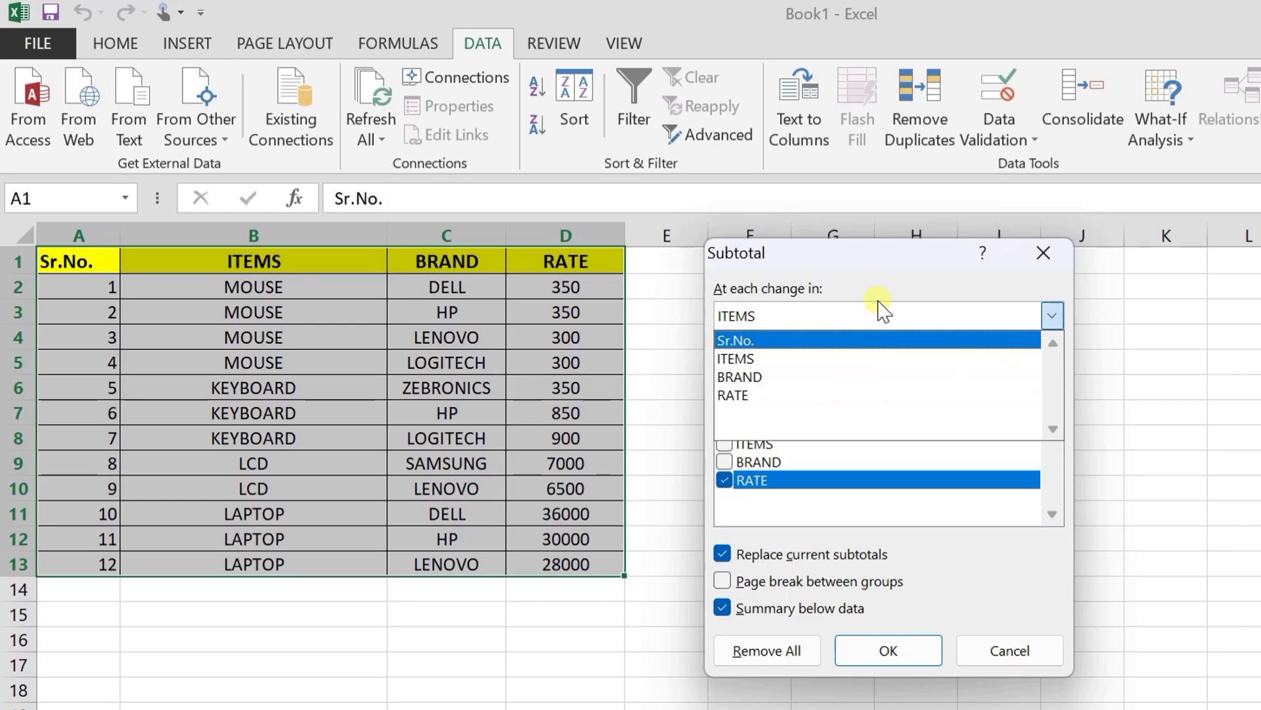
pyautogui.click(795, 360)
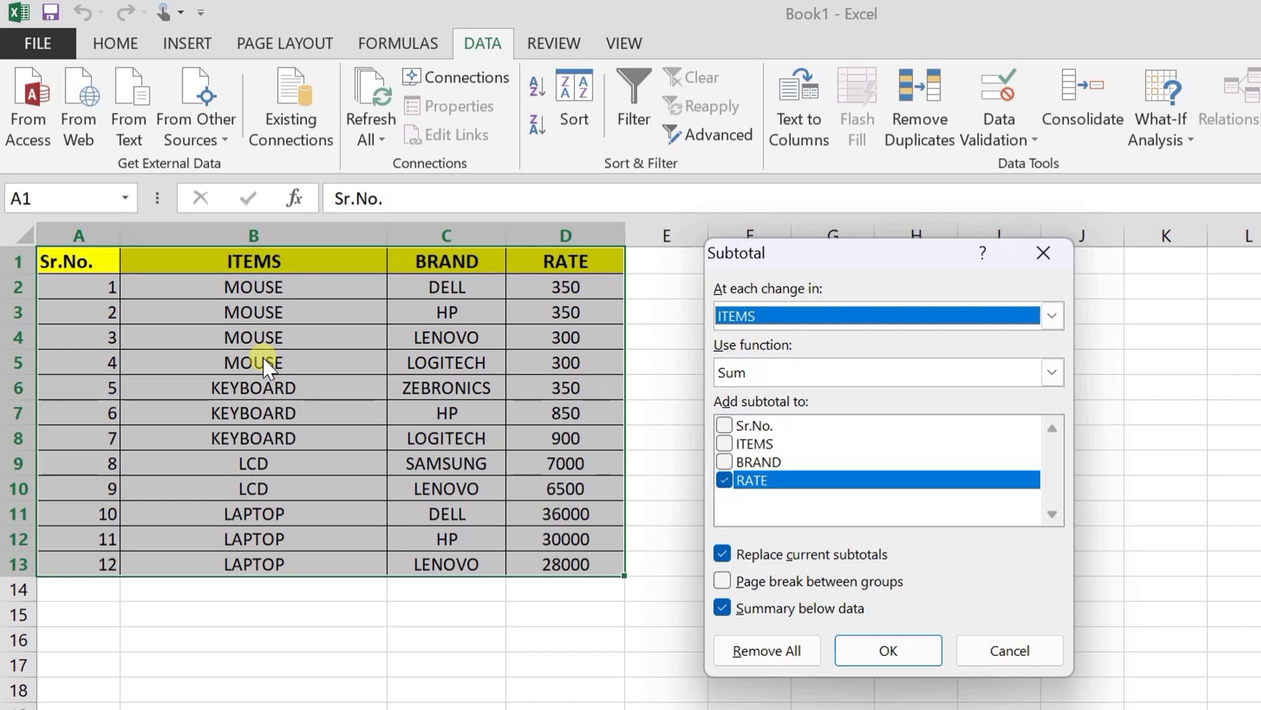
pyautogui.click(805, 320)
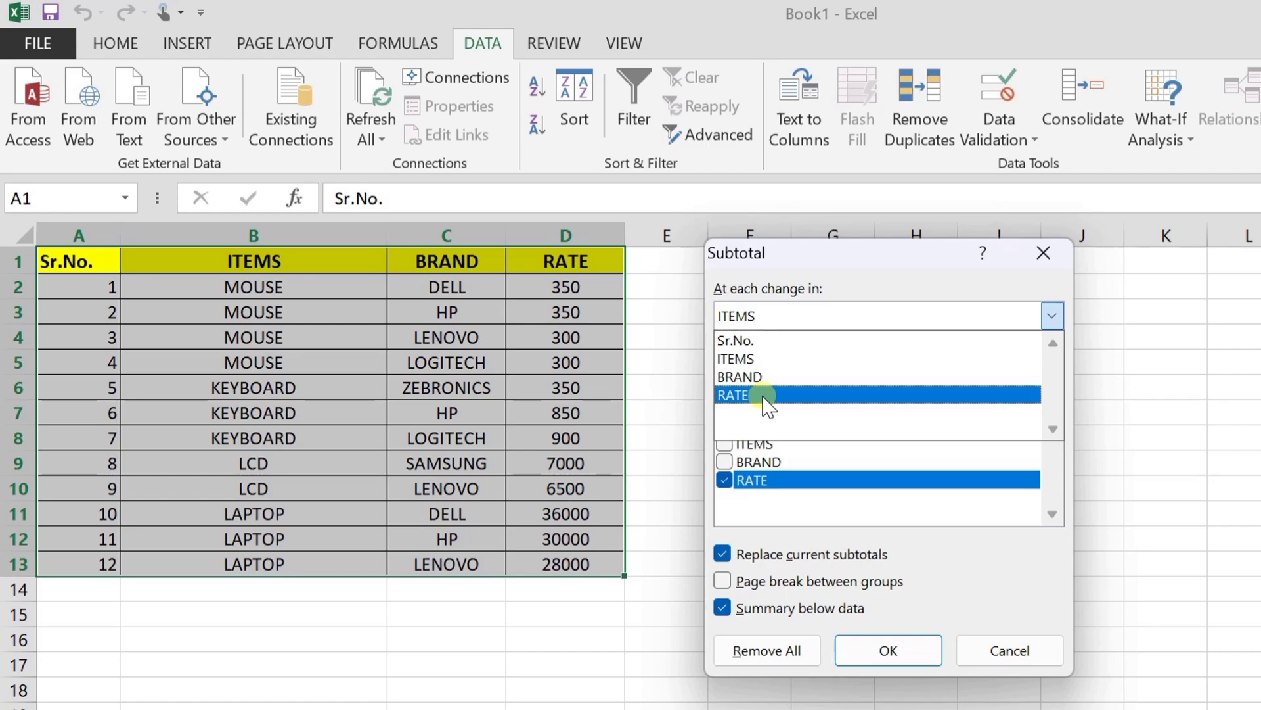
pyautogui.click(755, 359)
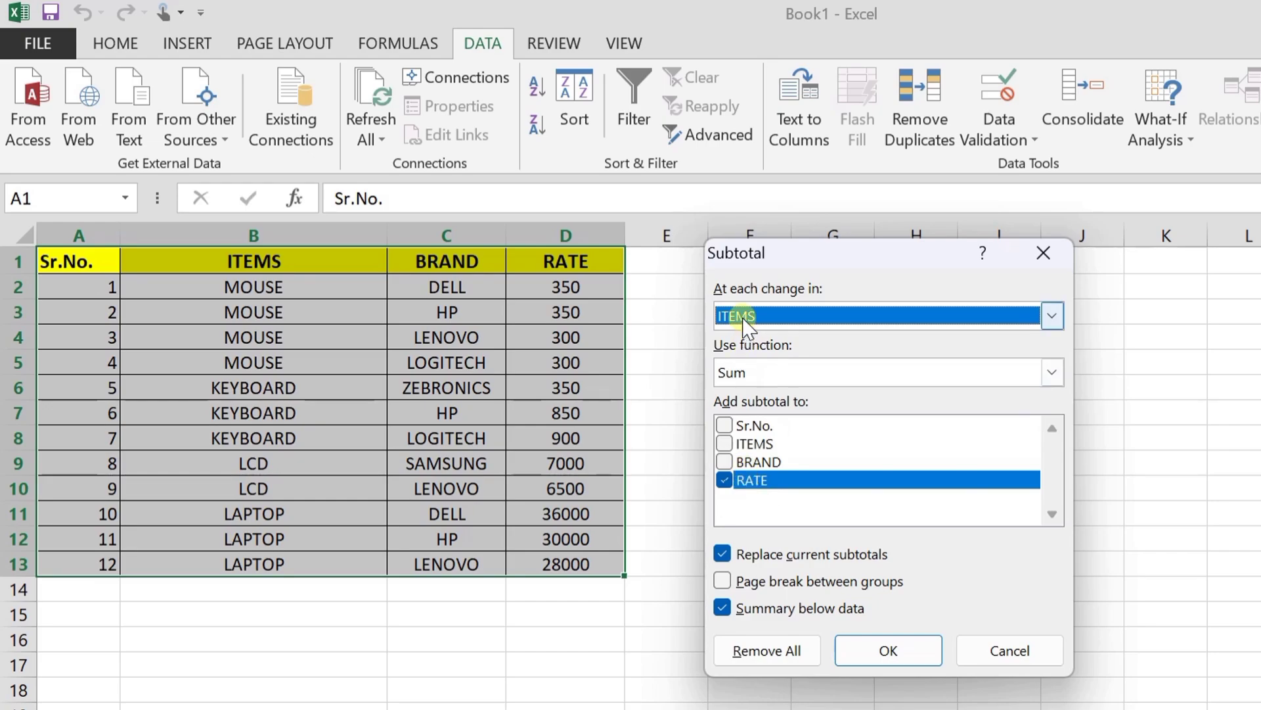
# Review the available subtotal functions, keep Sum with RATE as the subtotalled column, and apply the subtotals.
pyautogui.click(759, 380)
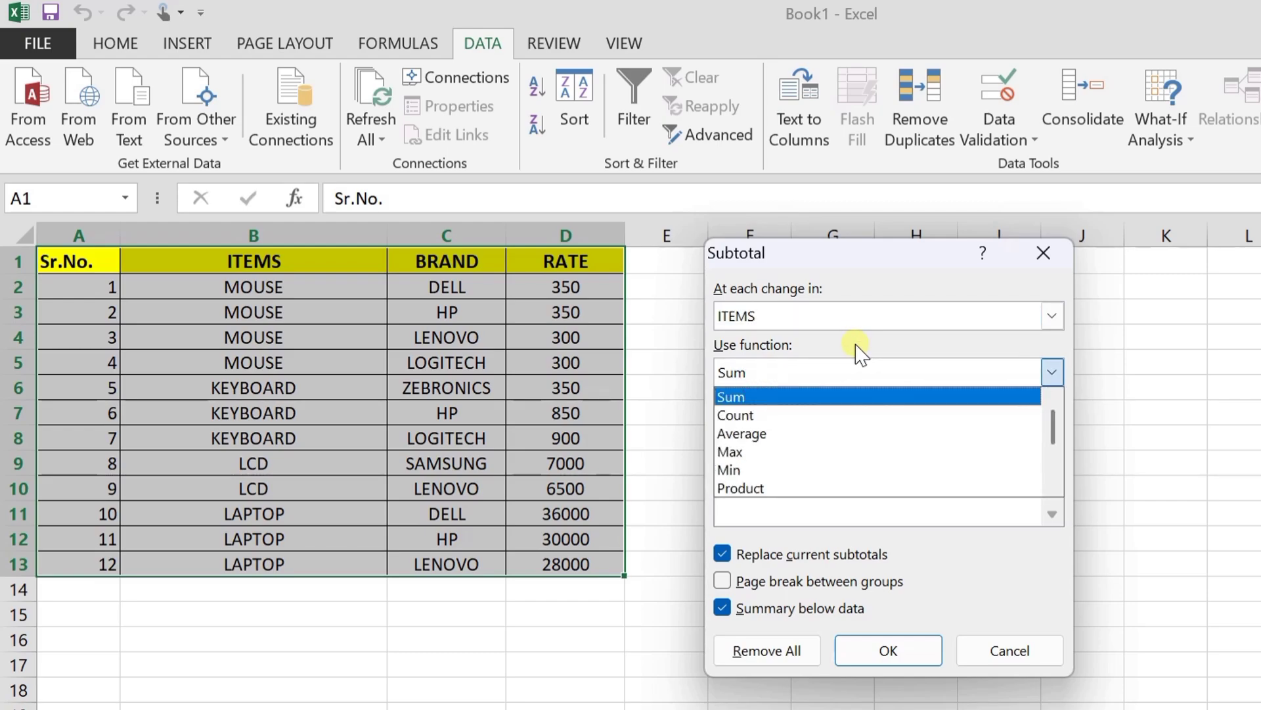
pyautogui.scroll(-1, 816, 453)
pyautogui.scroll(-3, 816, 460)
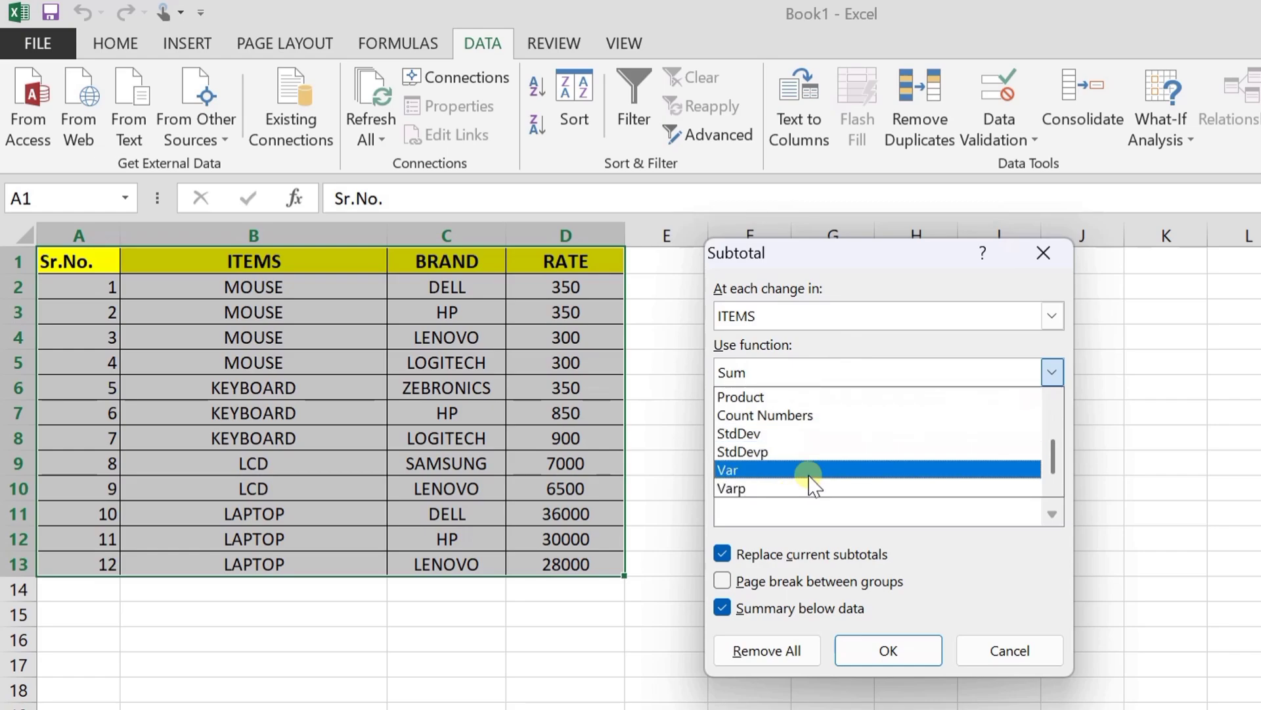
pyautogui.scroll(3, 809, 473)
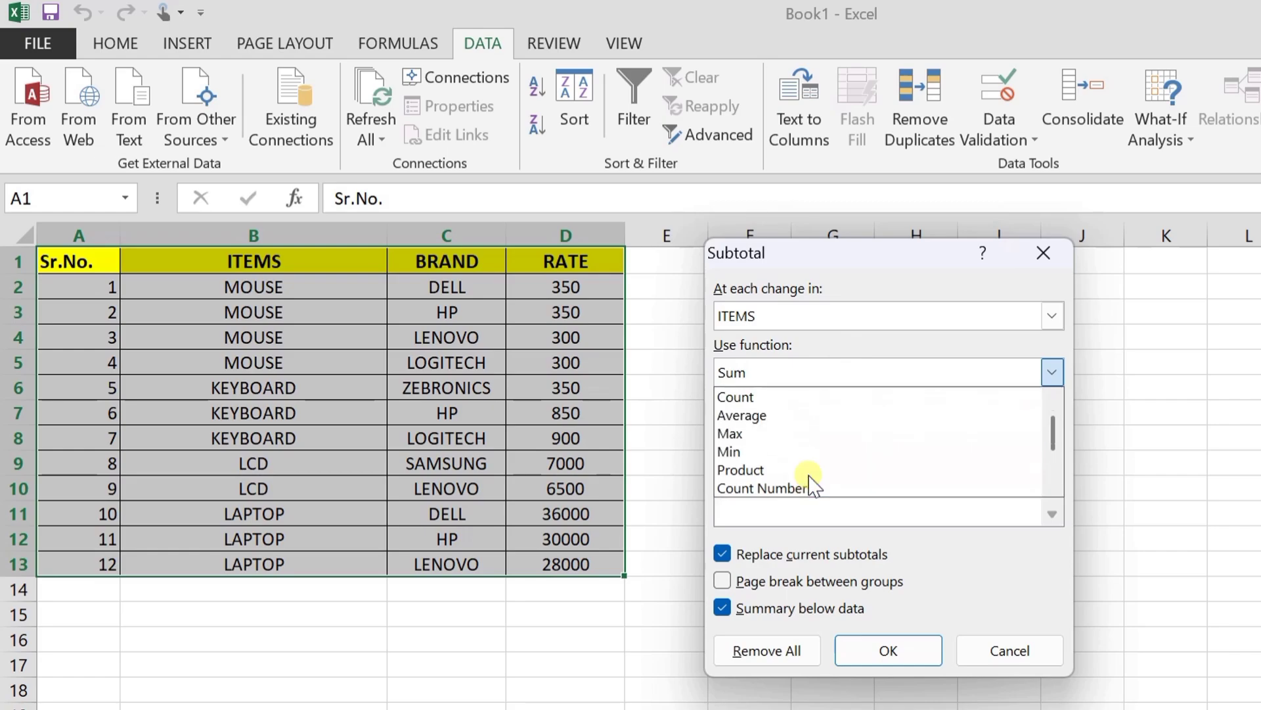
pyautogui.click(861, 349)
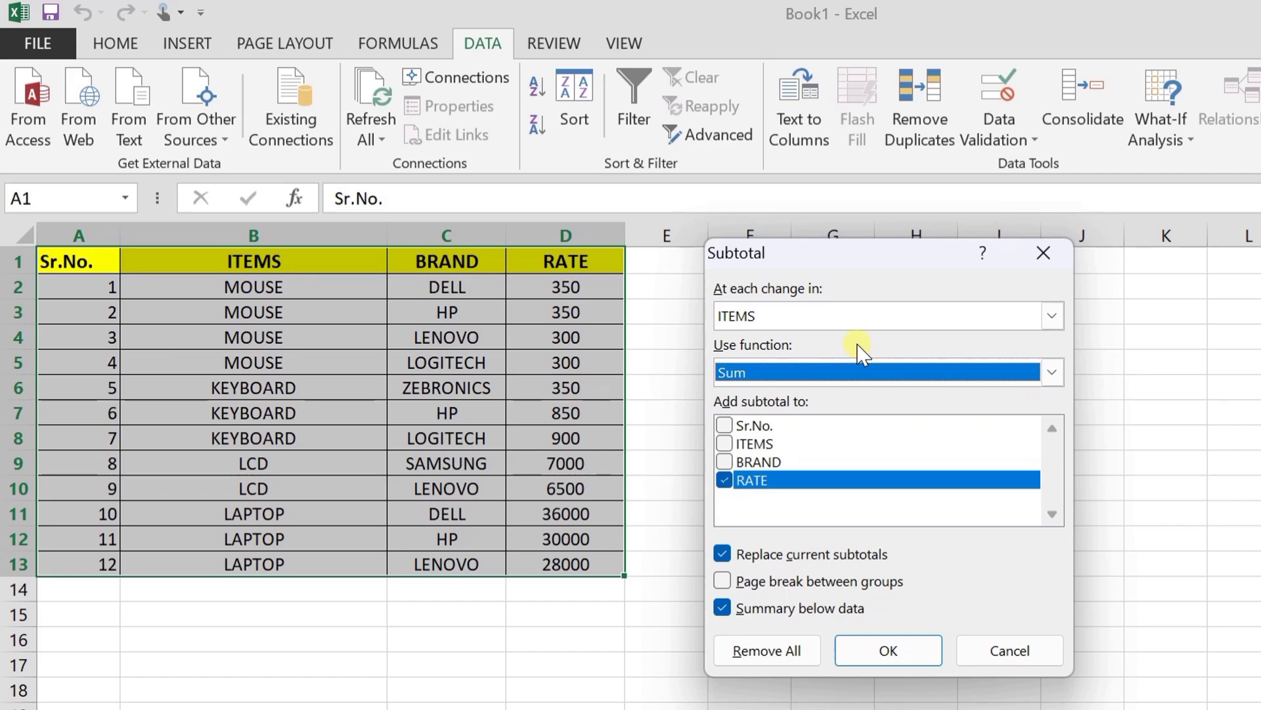
pyautogui.click(888, 649)
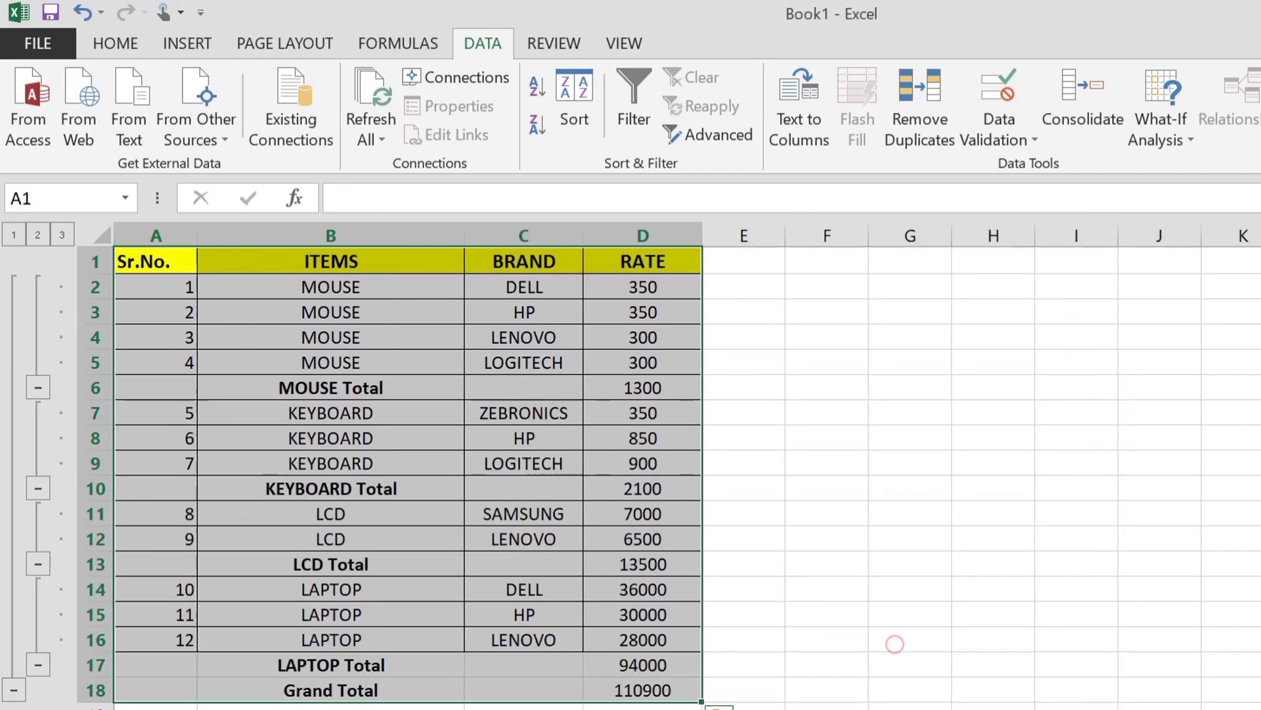
pyautogui.click(1062, 542)
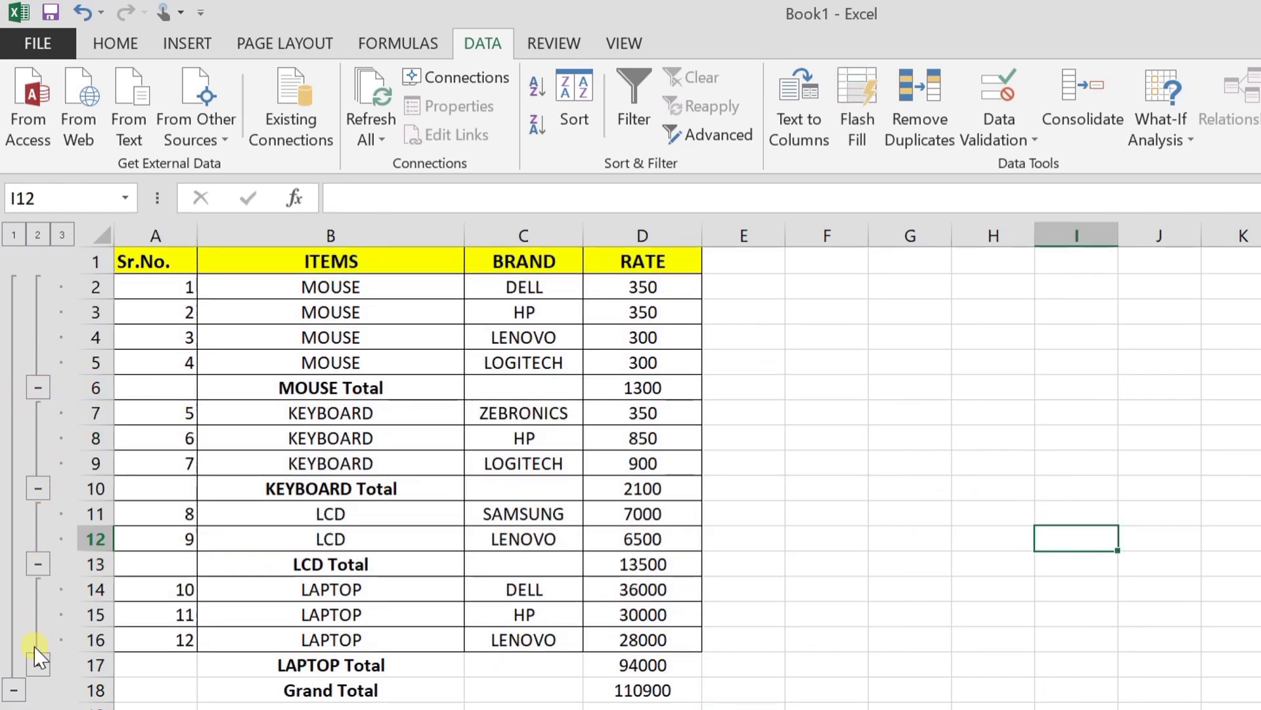
# Compare the MOUSE Total and its formula in D6 with the four MOUSE entries and their rates.
pyautogui.click(330, 388)
pyautogui.moveTo(358, 288); pyautogui.dragTo(349, 363)
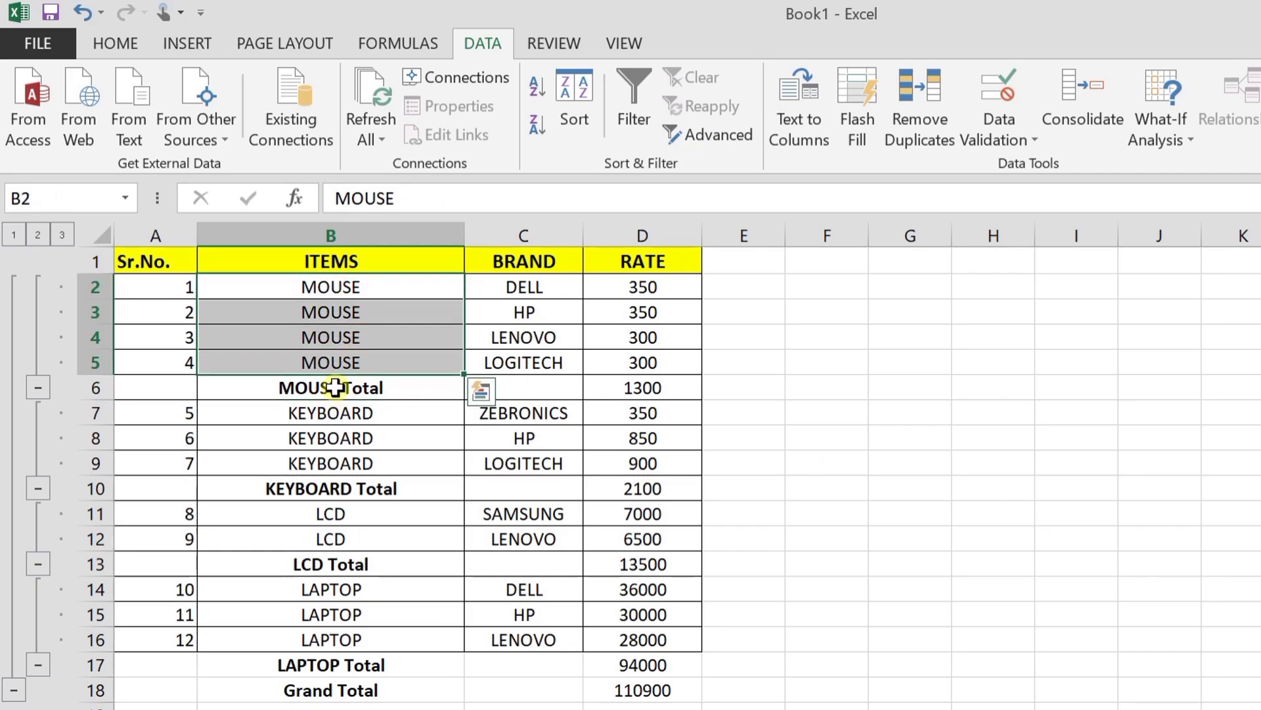
pyautogui.click(335, 388)
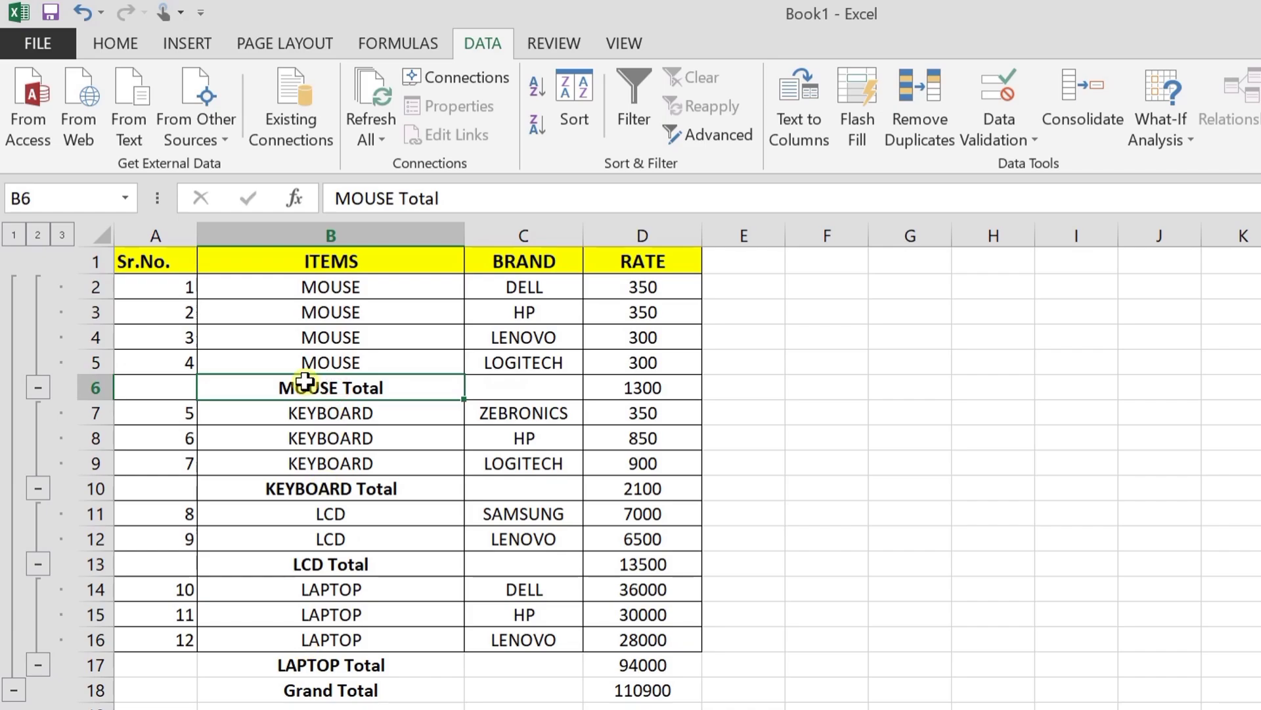
pyautogui.click(670, 381)
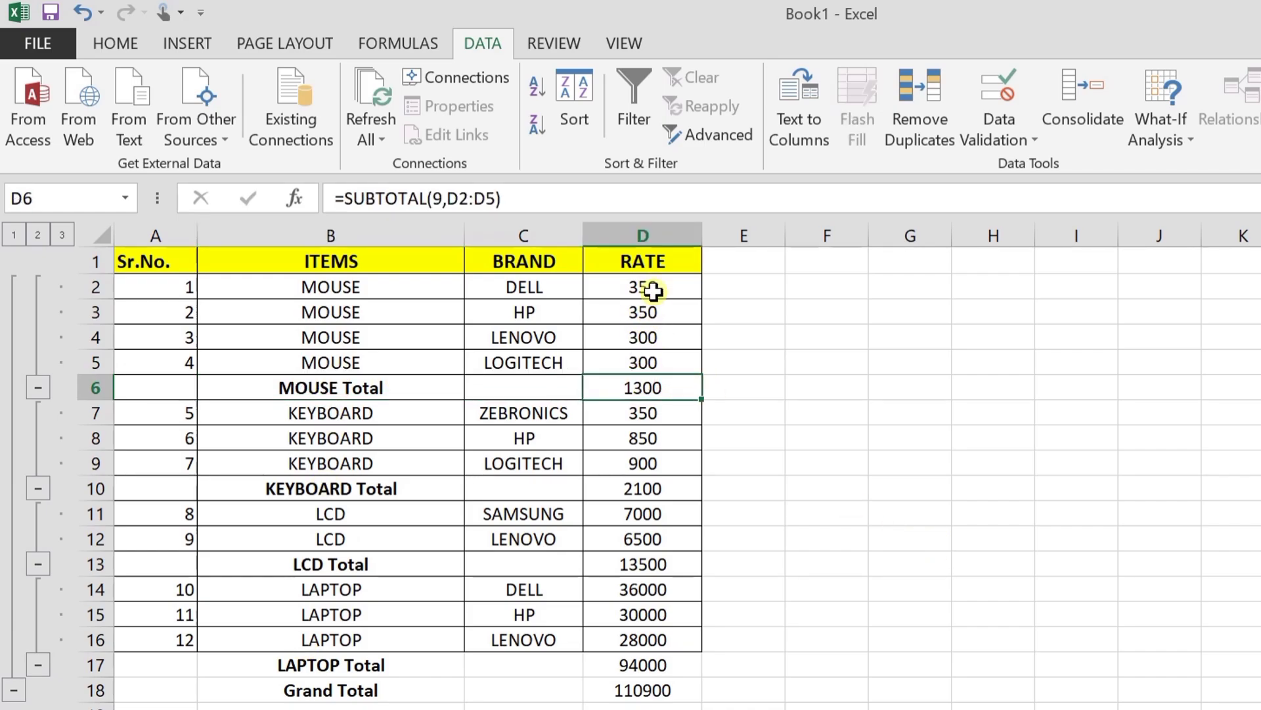
pyautogui.moveTo(652, 291); pyautogui.dragTo(659, 355)
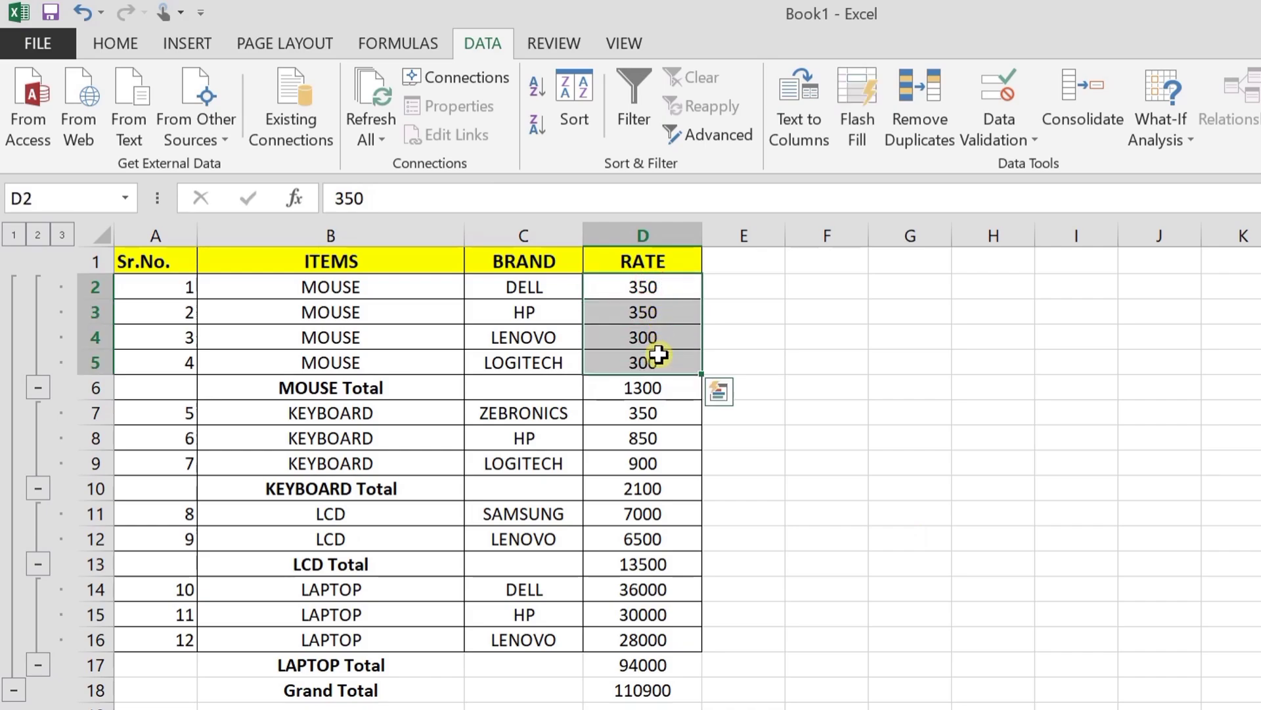
pyautogui.click(664, 388)
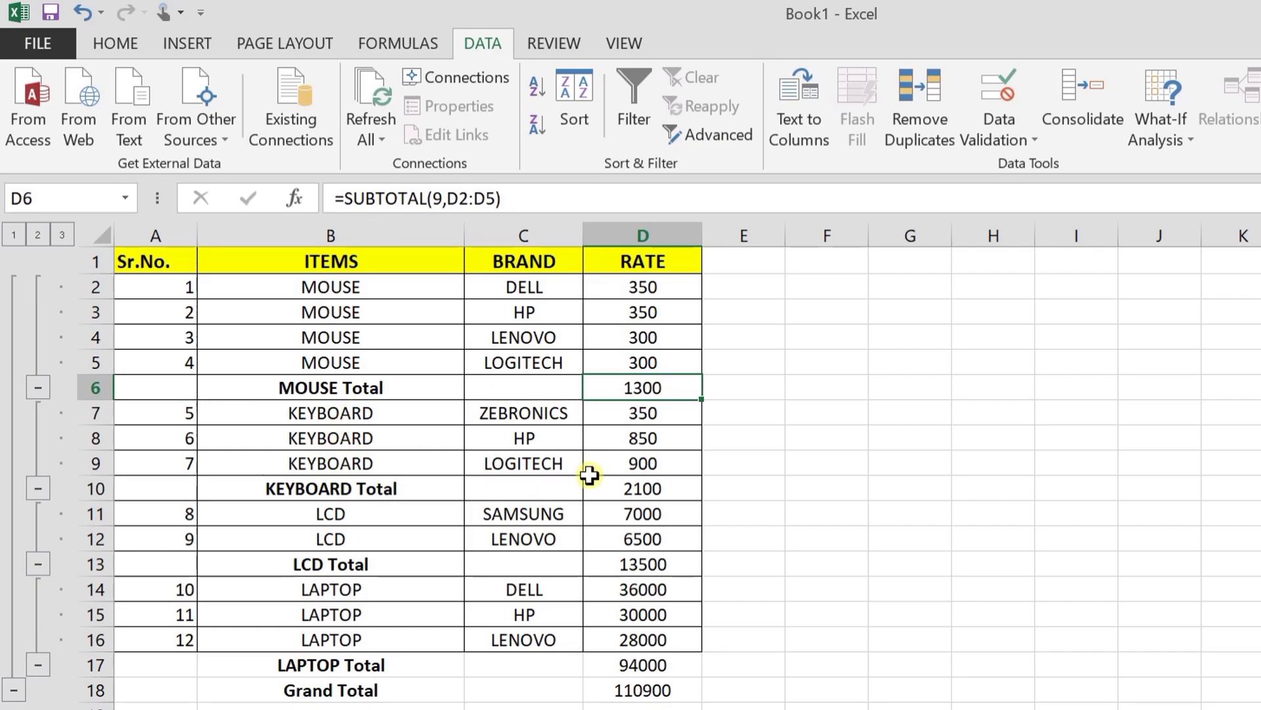
# Examine the KEYBOARD, LCD, LAPTOP and Grand Total rate formulas, comparing the LAPTOP total with its rates in D14:D16.
pyautogui.click(658, 493)
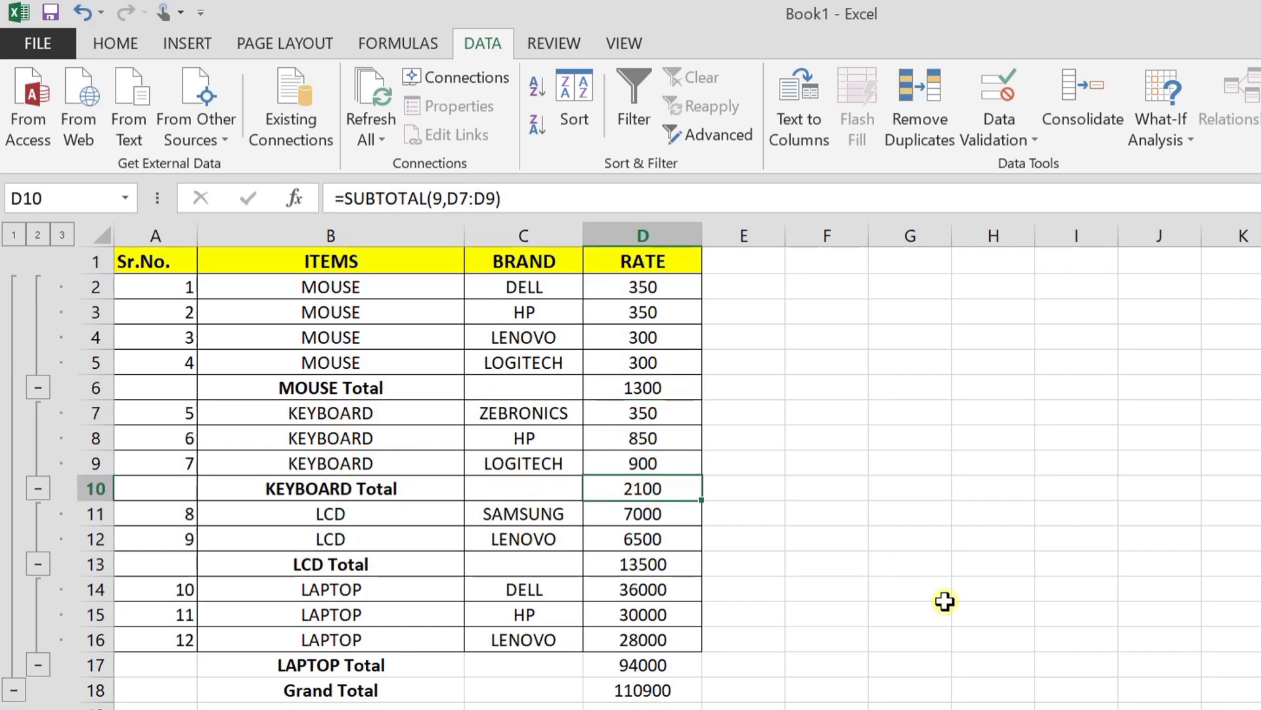
pyautogui.click(335, 572)
pyautogui.click(665, 566)
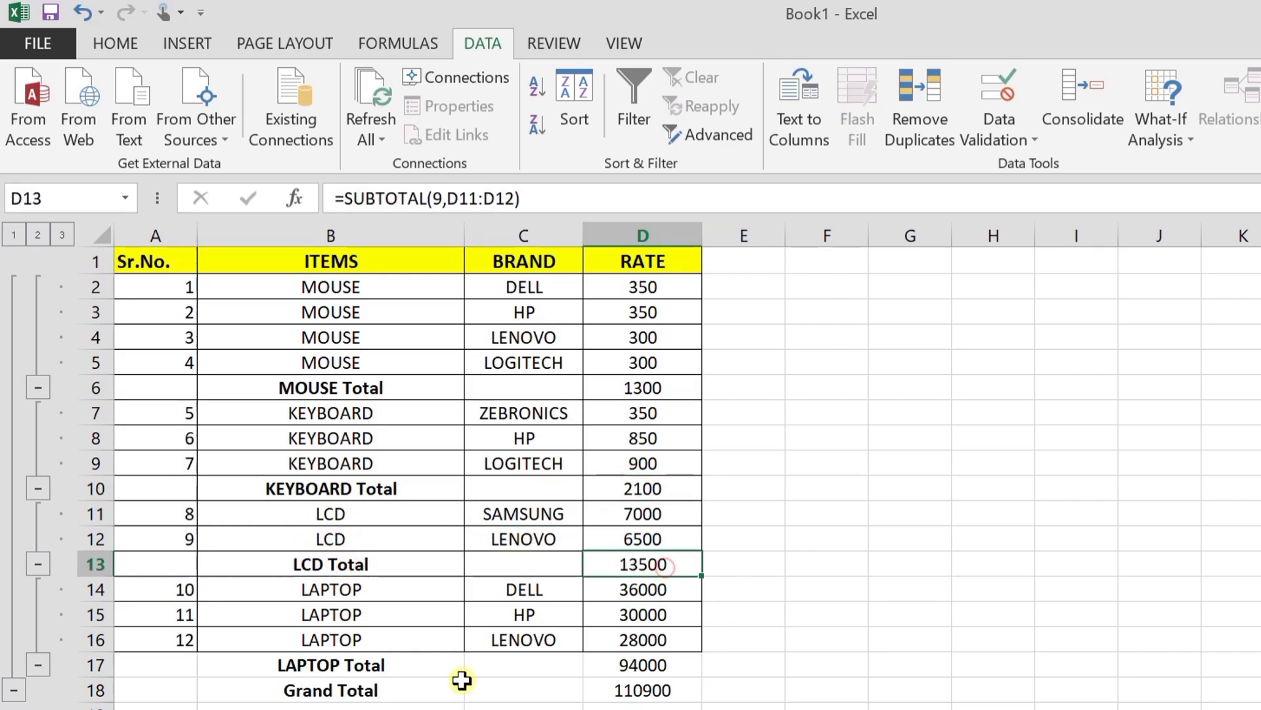
pyautogui.click(356, 666)
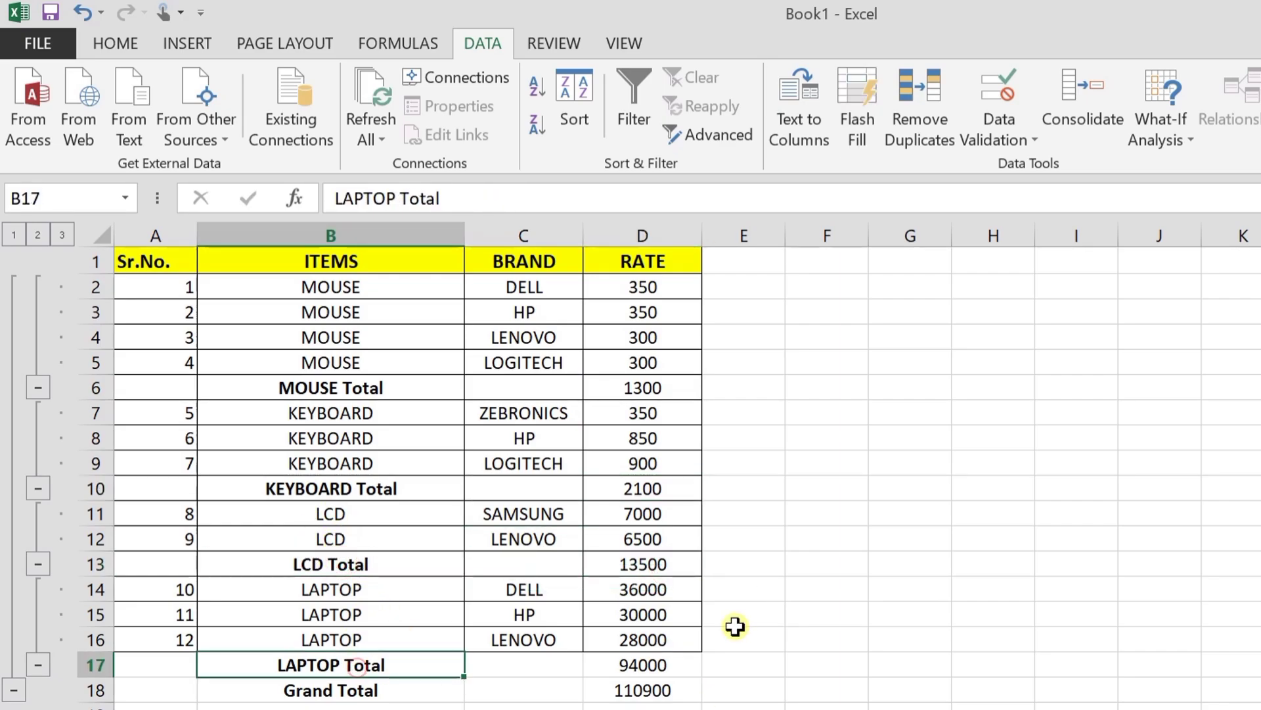
pyautogui.click(662, 666)
pyautogui.moveTo(671, 581); pyautogui.dragTo(670, 640)
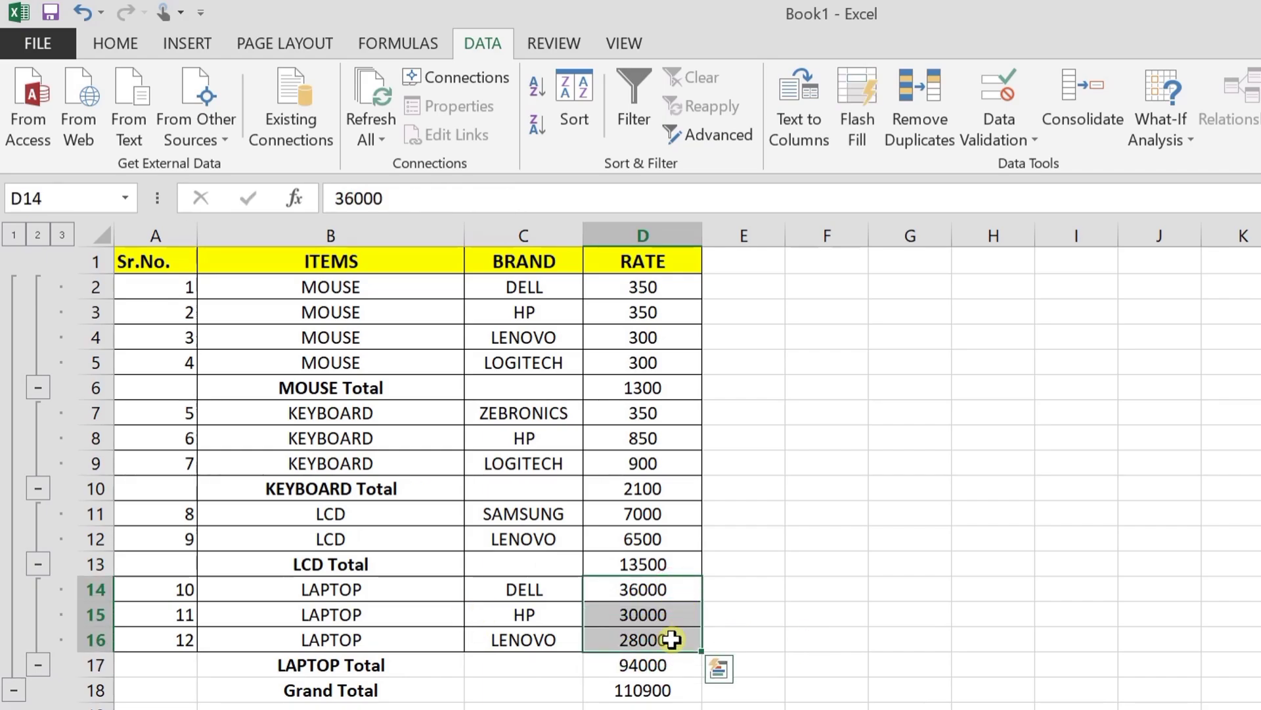
pyautogui.click(657, 662)
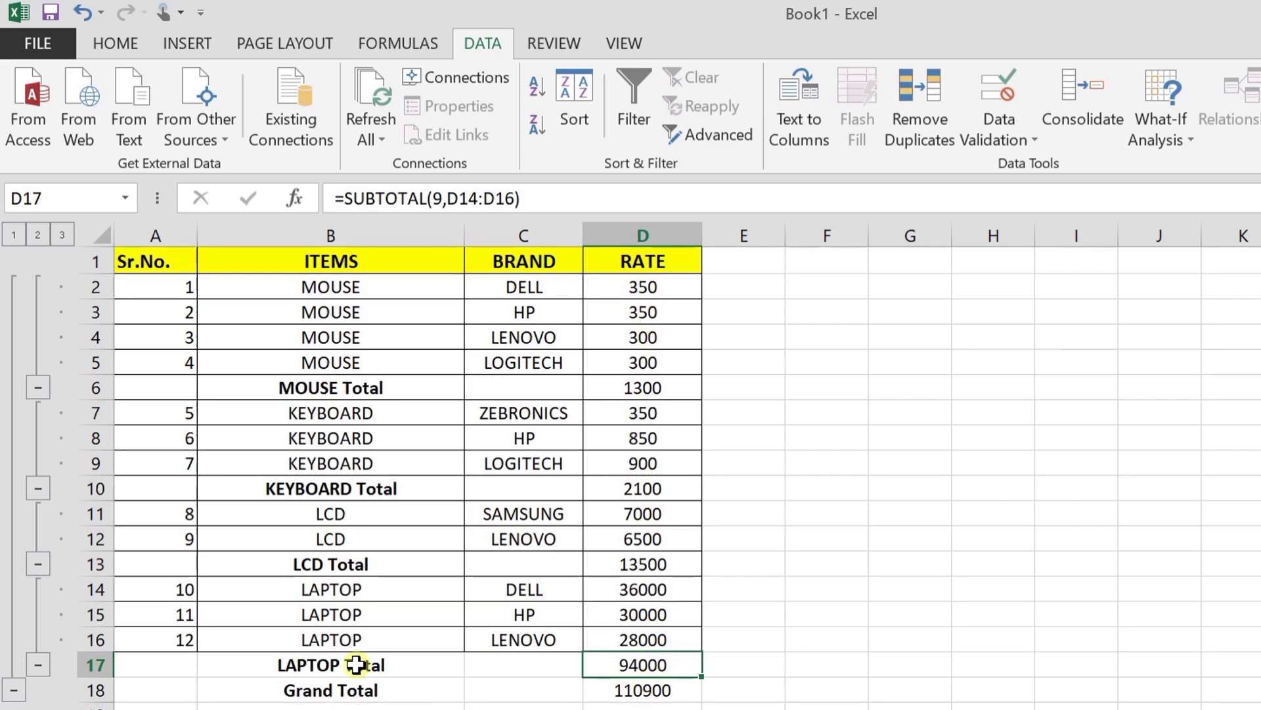
pyautogui.click(669, 691)
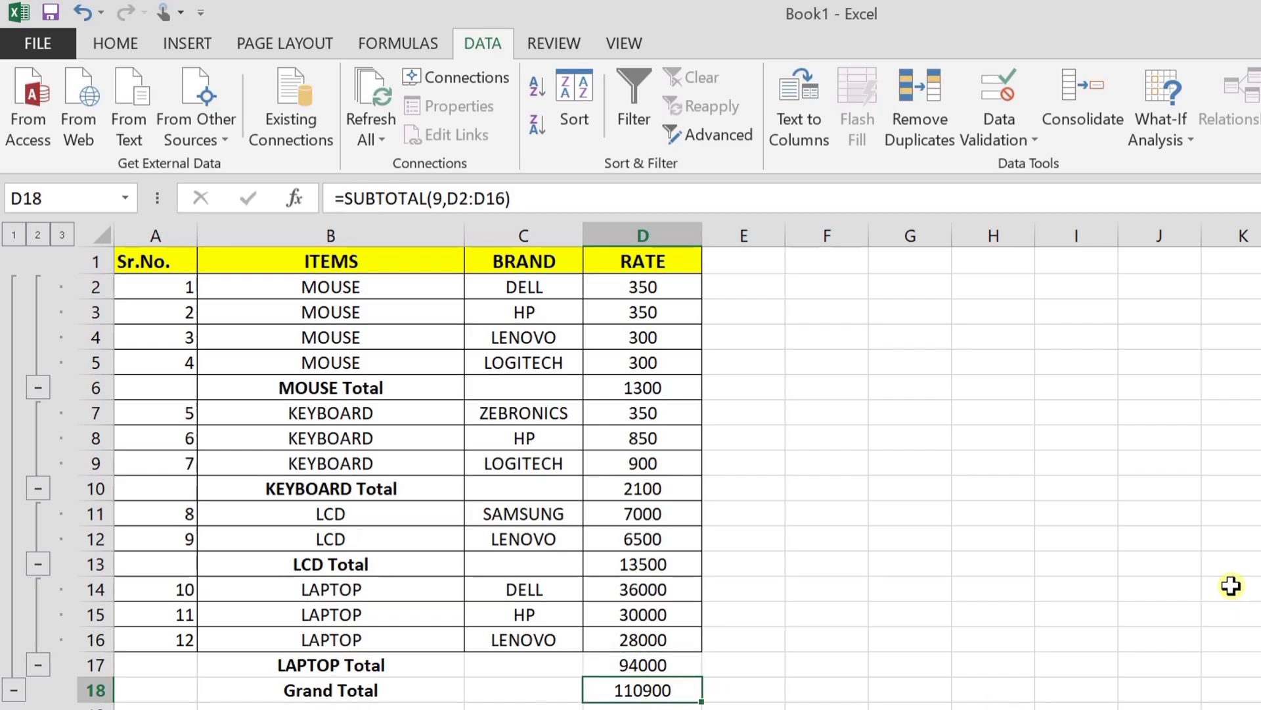
# Collapse the MOUSE, KEYBOARD, LCD and LAPTOP subtotal groups one after another, and expand all four again.
pyautogui.click(37, 388)
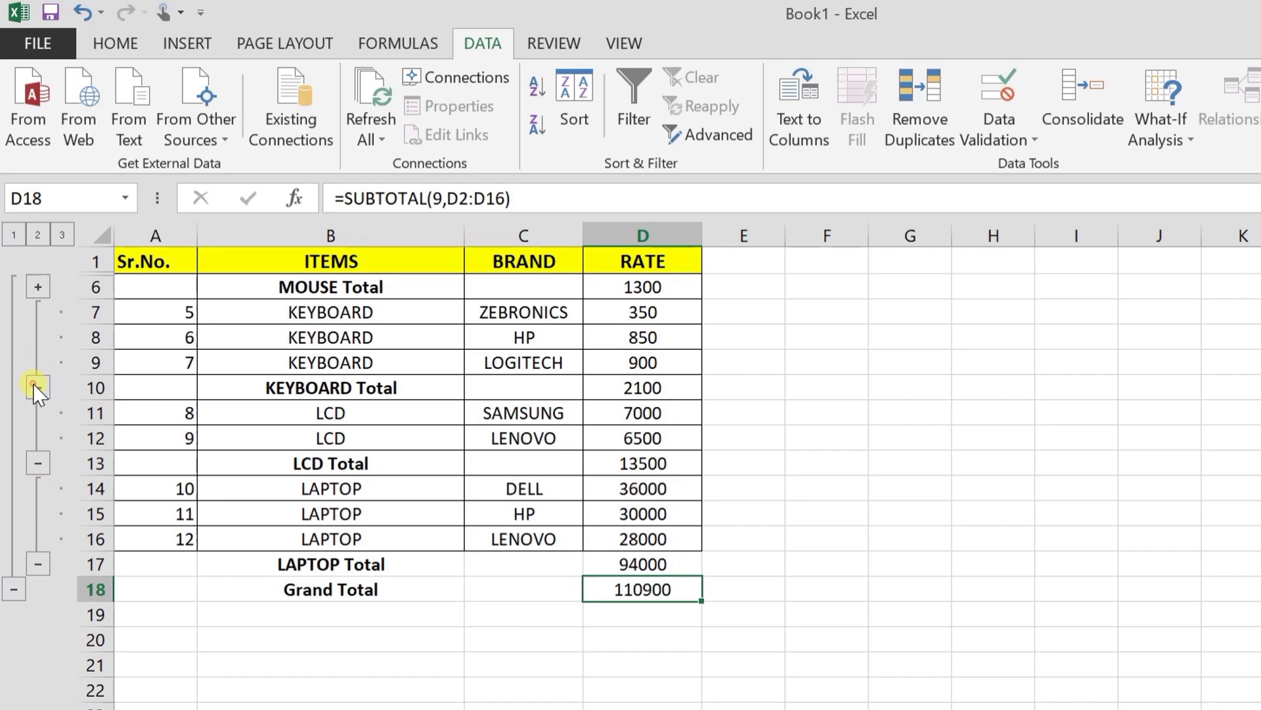
pyautogui.click(36, 387)
pyautogui.click(38, 388)
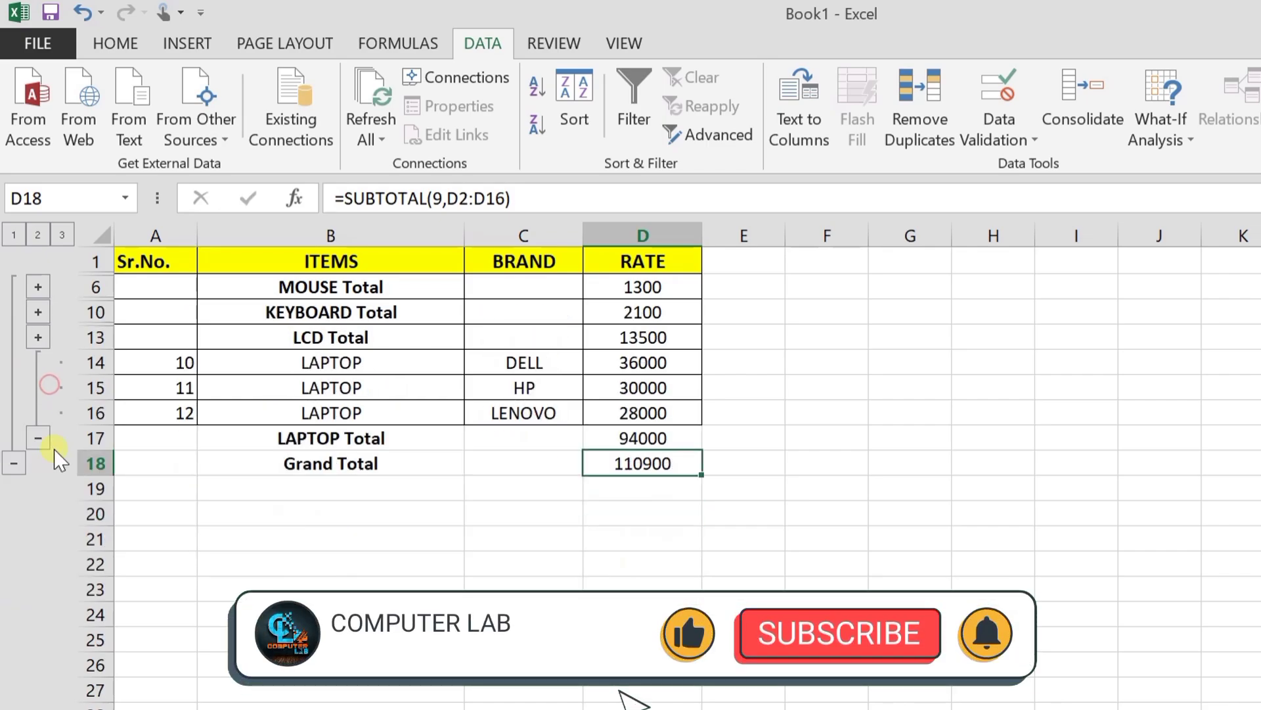
pyautogui.click(34, 438)
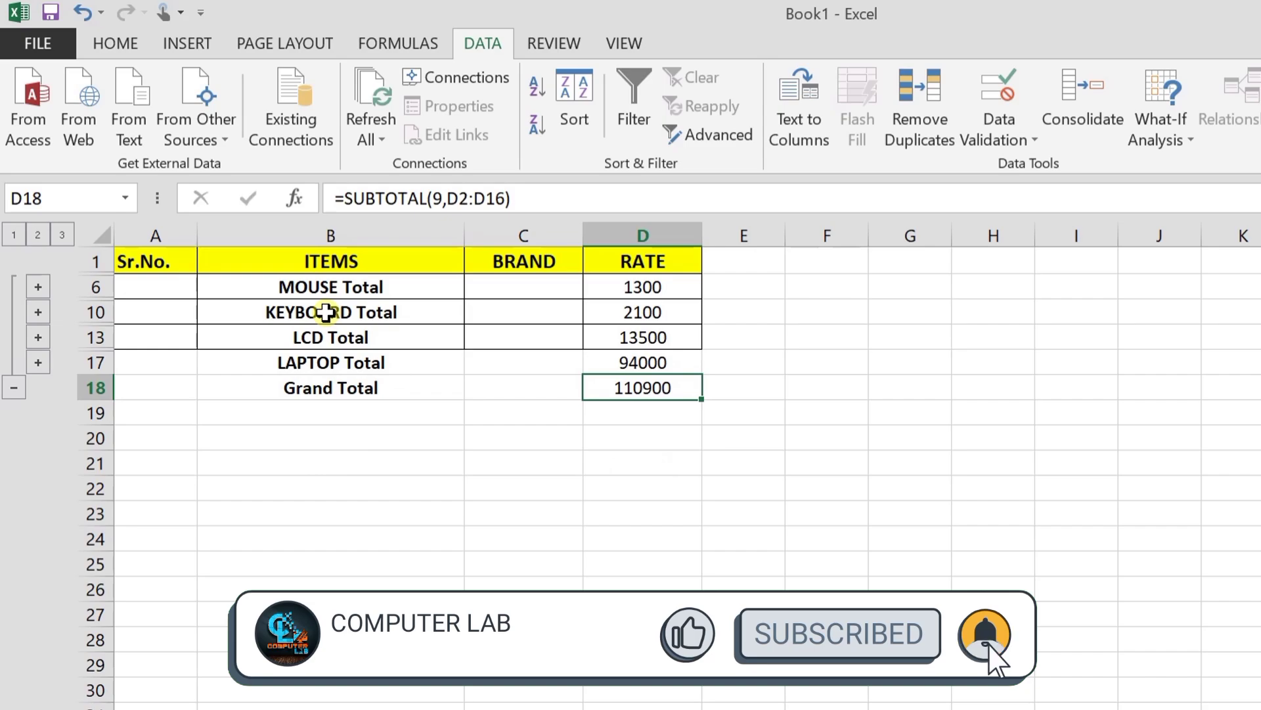
pyautogui.click(37, 362)
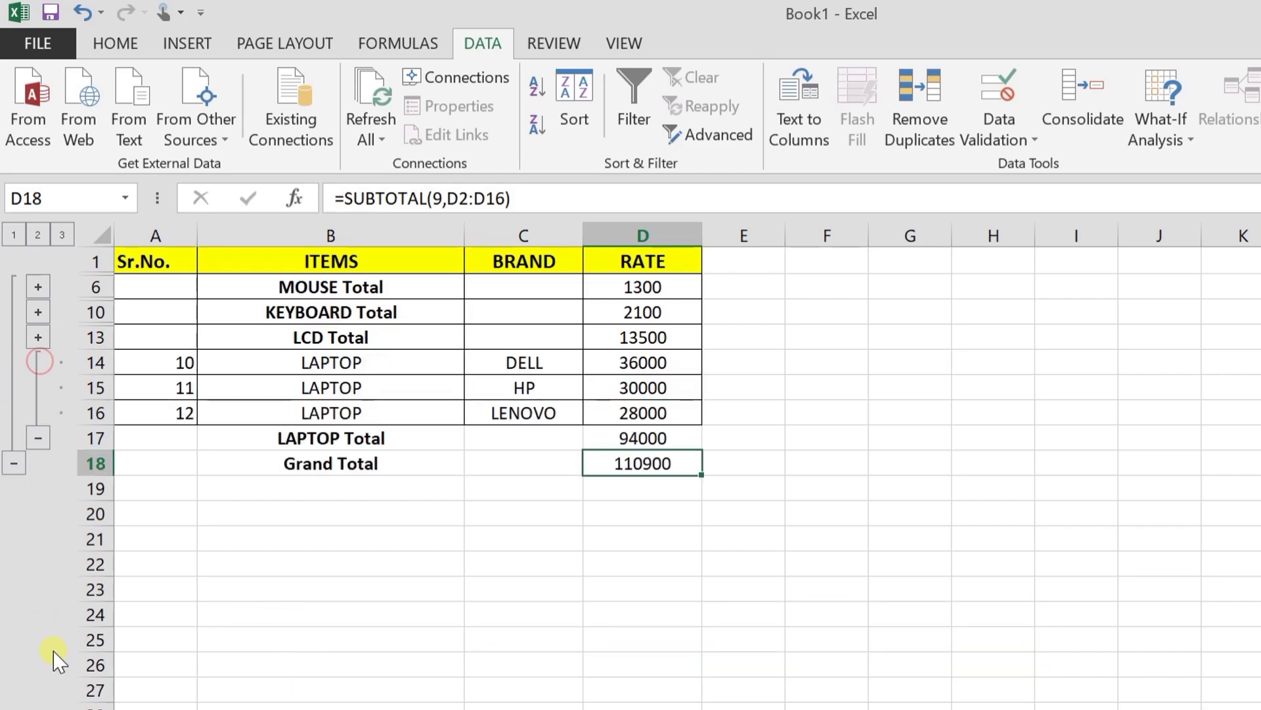
pyautogui.click(38, 337)
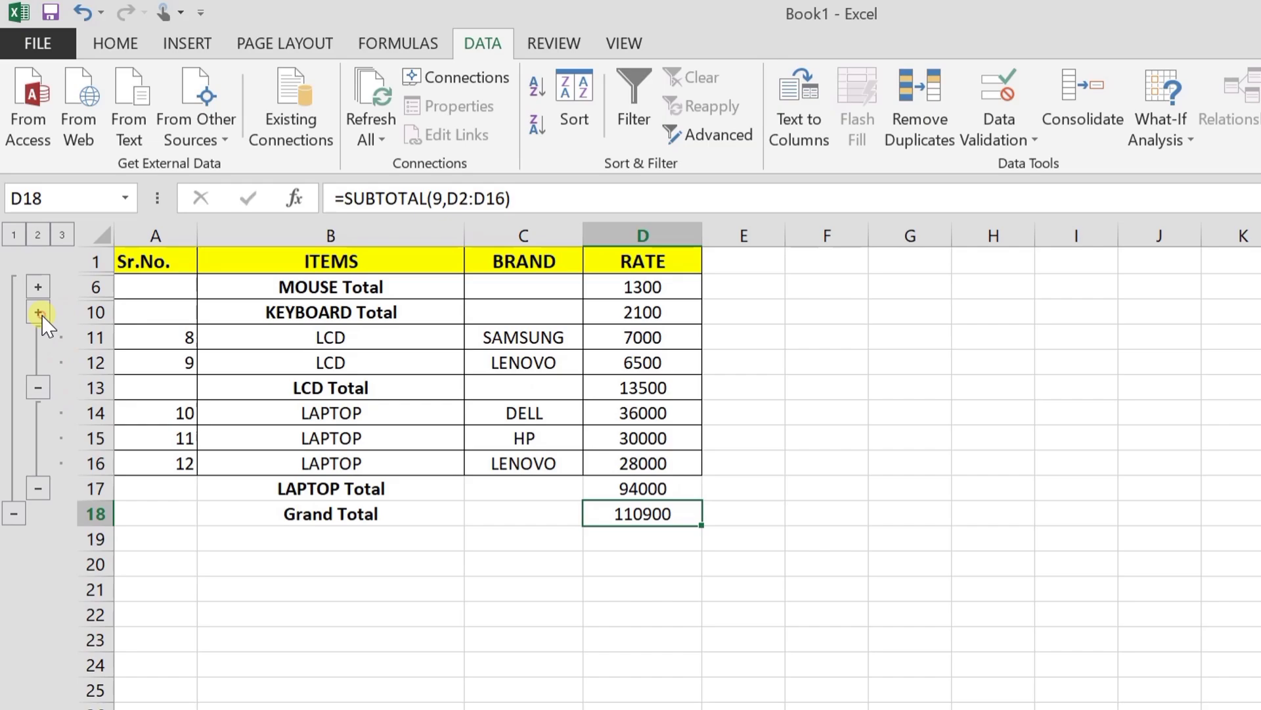
pyautogui.click(38, 312)
pyautogui.click(38, 287)
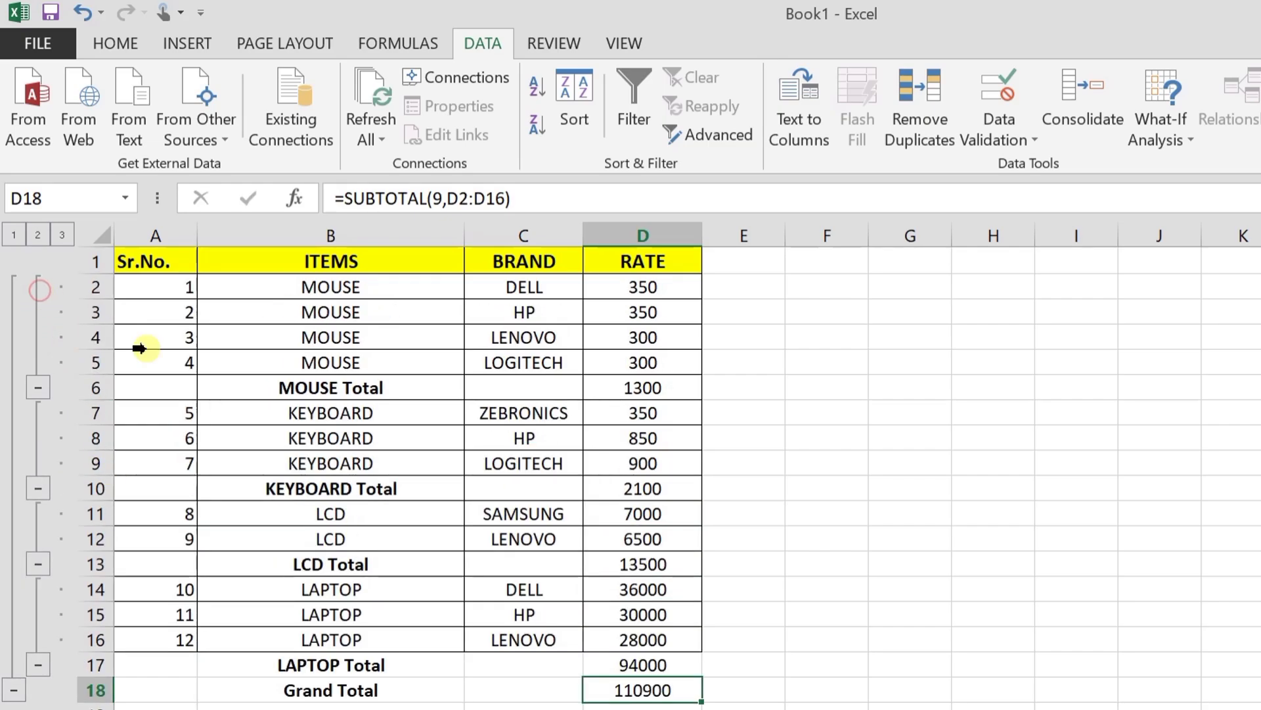
# Collapse the outermost outline group so only the header and Grand Total rows are shown.
pyautogui.click(13, 692)
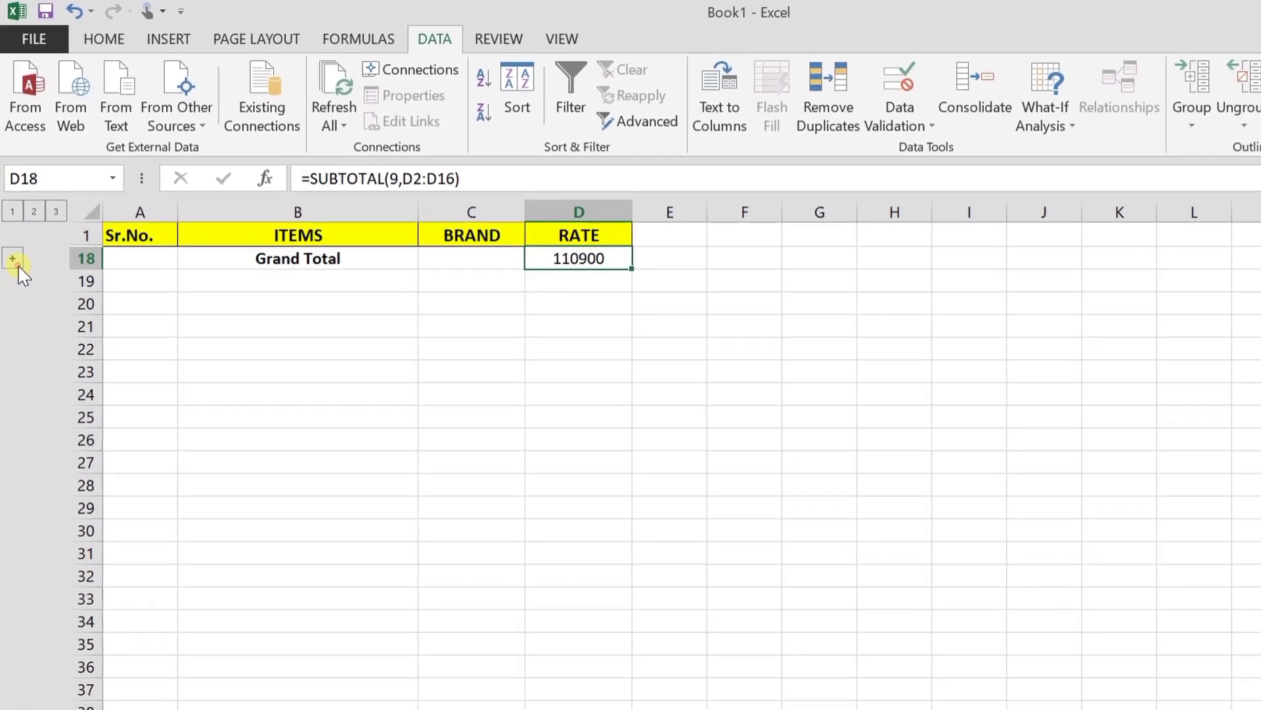
# Expand the outermost outline group above the Grand Total and remove all subtotals from the product table.
pyautogui.click(13, 260)
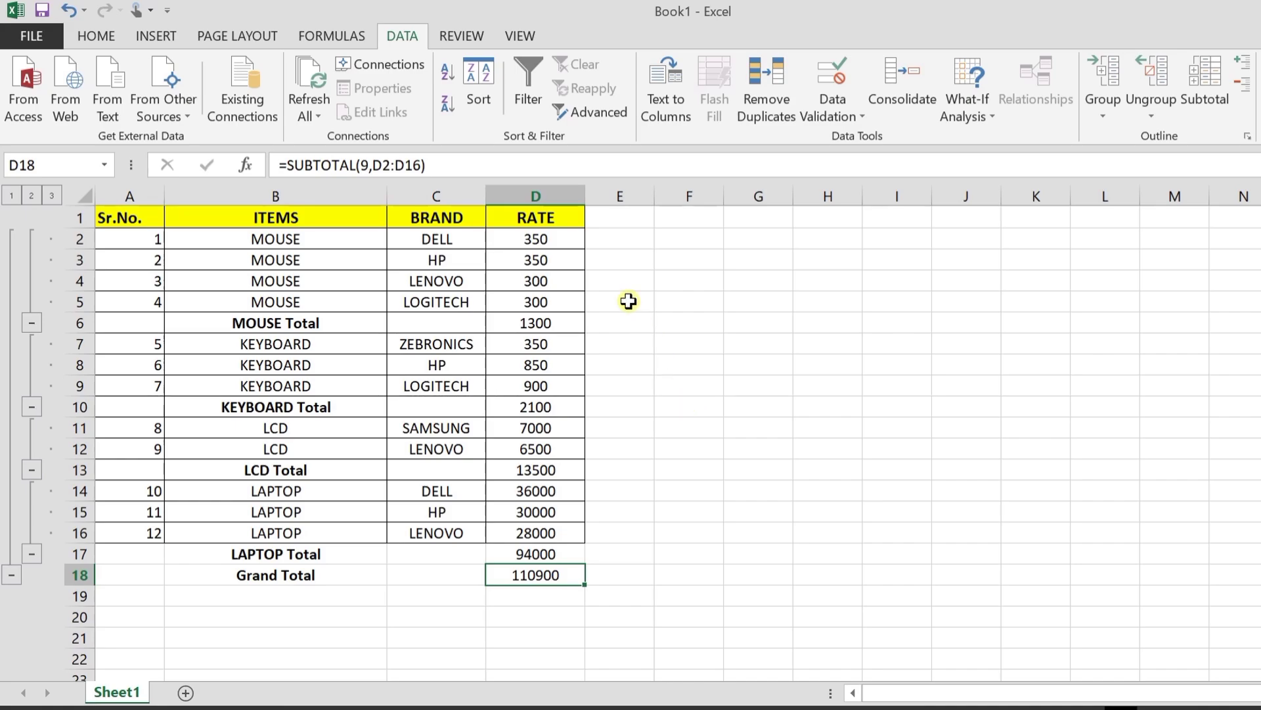
pyautogui.click(522, 278)
pyautogui.click(248, 260)
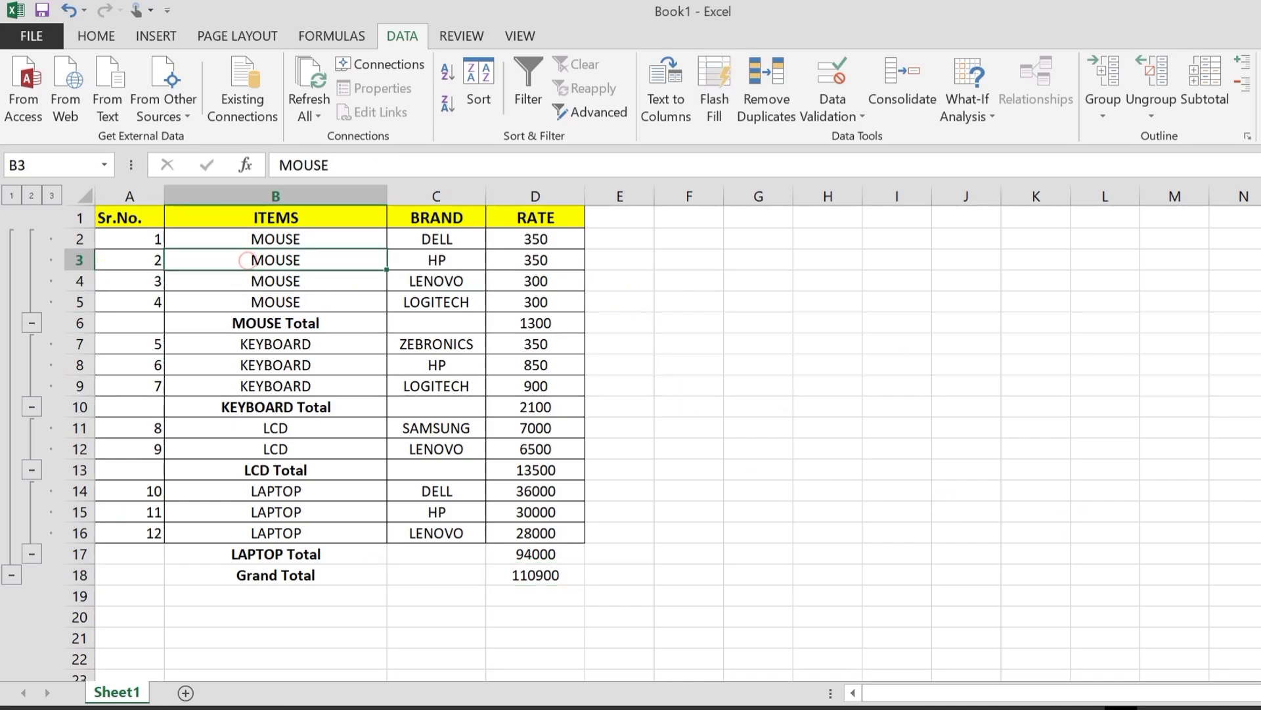
pyautogui.click(1204, 99)
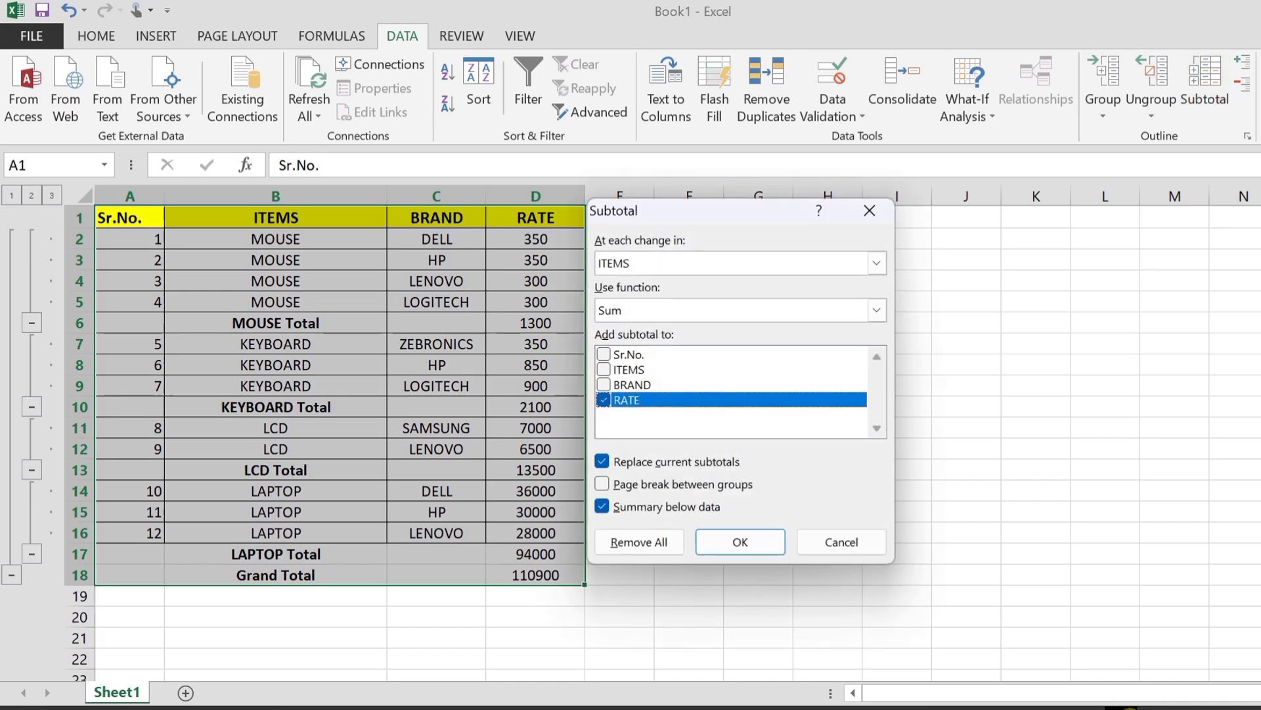
pyautogui.moveTo(695, 210); pyautogui.dragTo(824, 195)
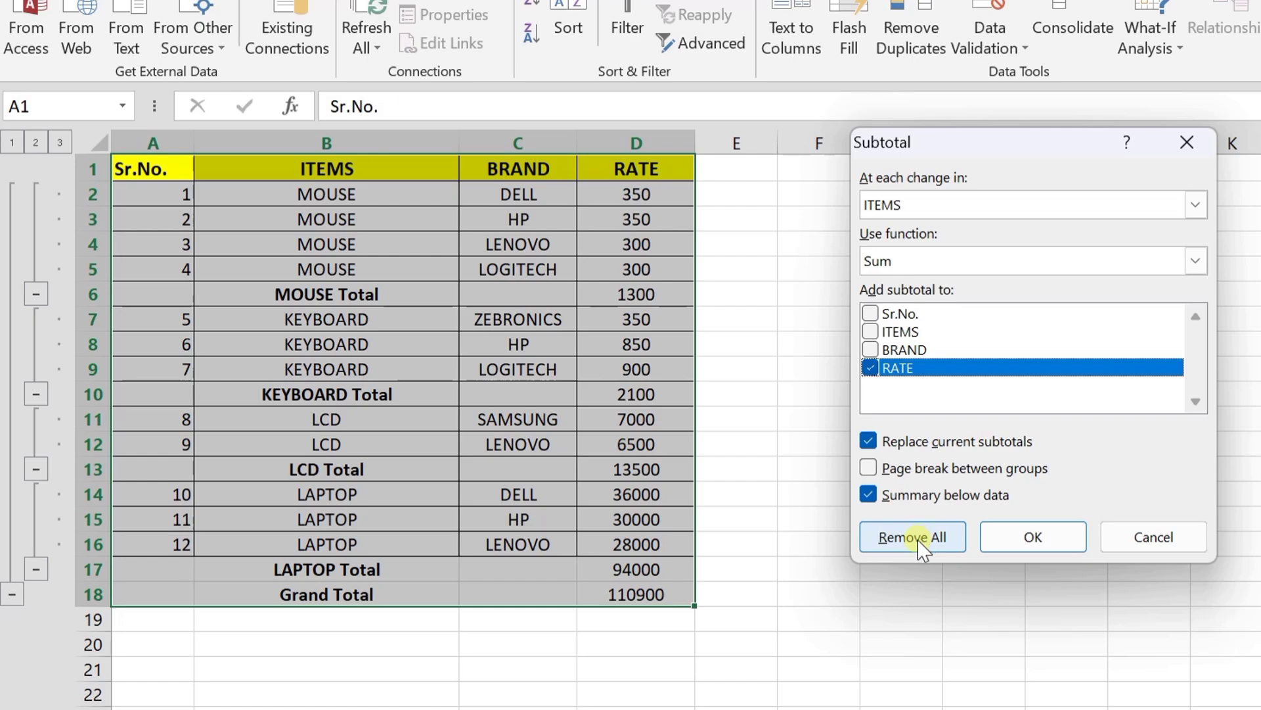
pyautogui.click(905, 543)
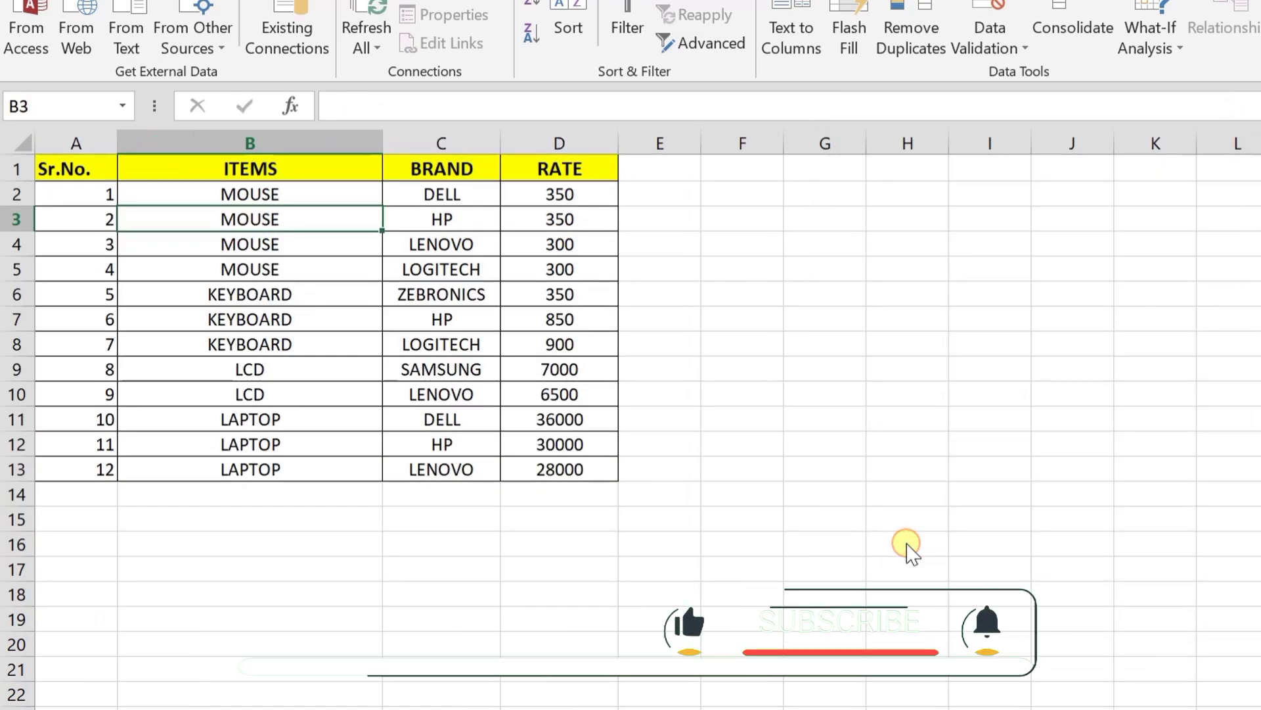
pyautogui.click(907, 544)
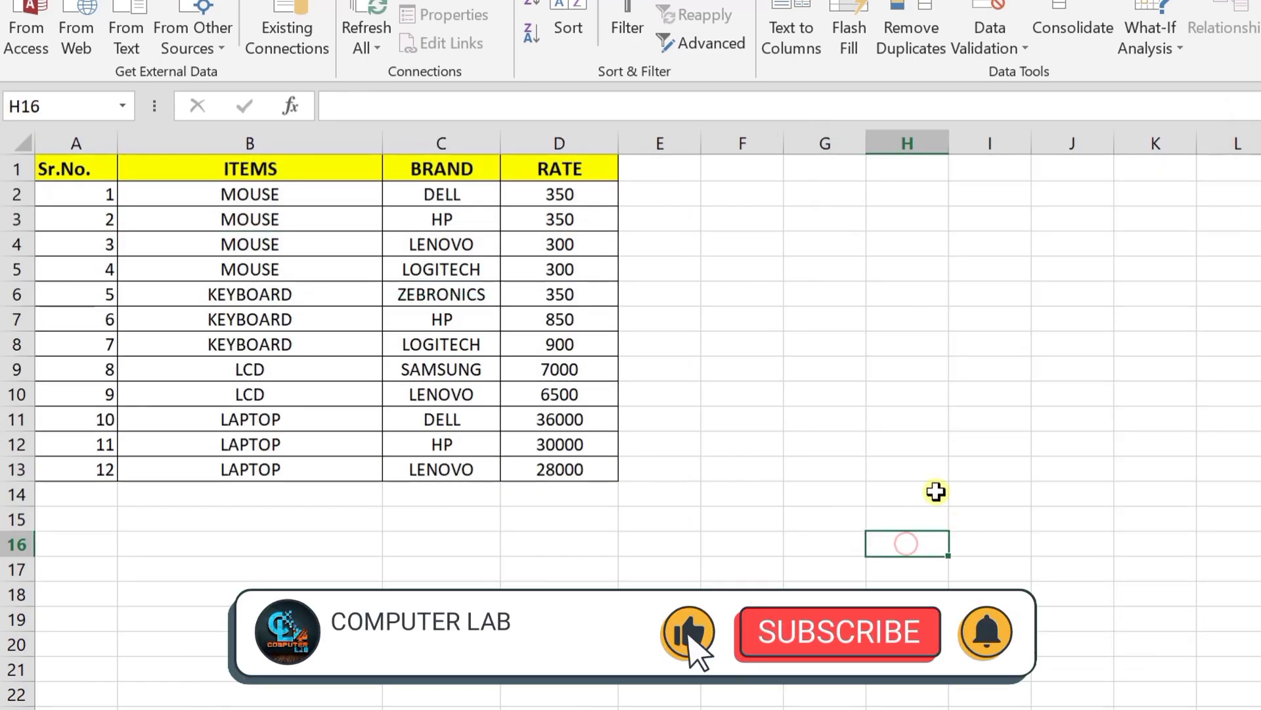